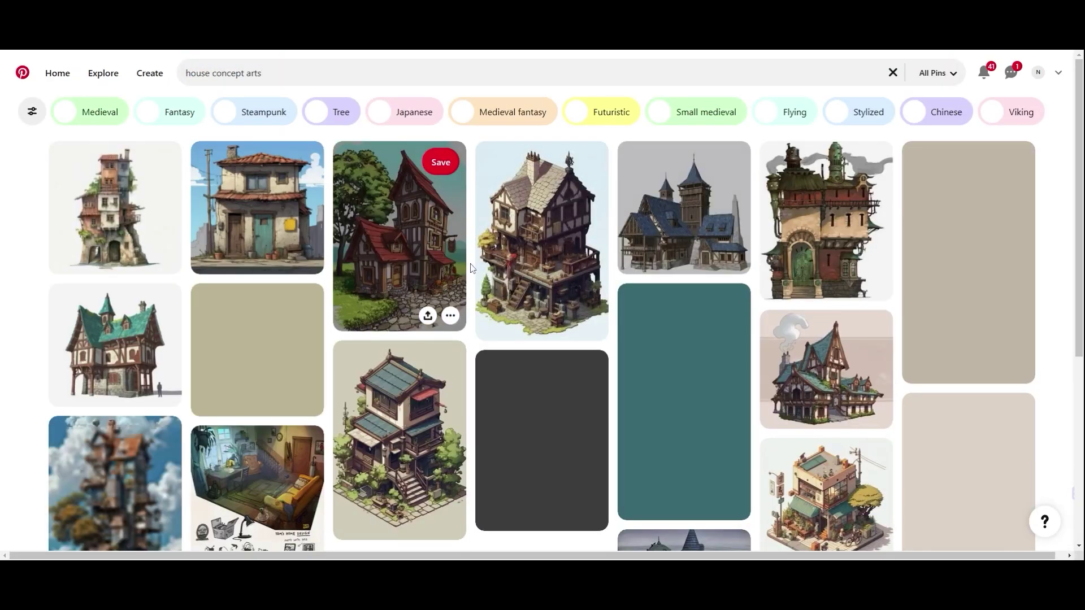
# Open the small plant-covered shop pin from the house concept art results and view More to explore
pyautogui.scroll(-10, 545, 290)
pyautogui.scroll(-7, 545, 290)
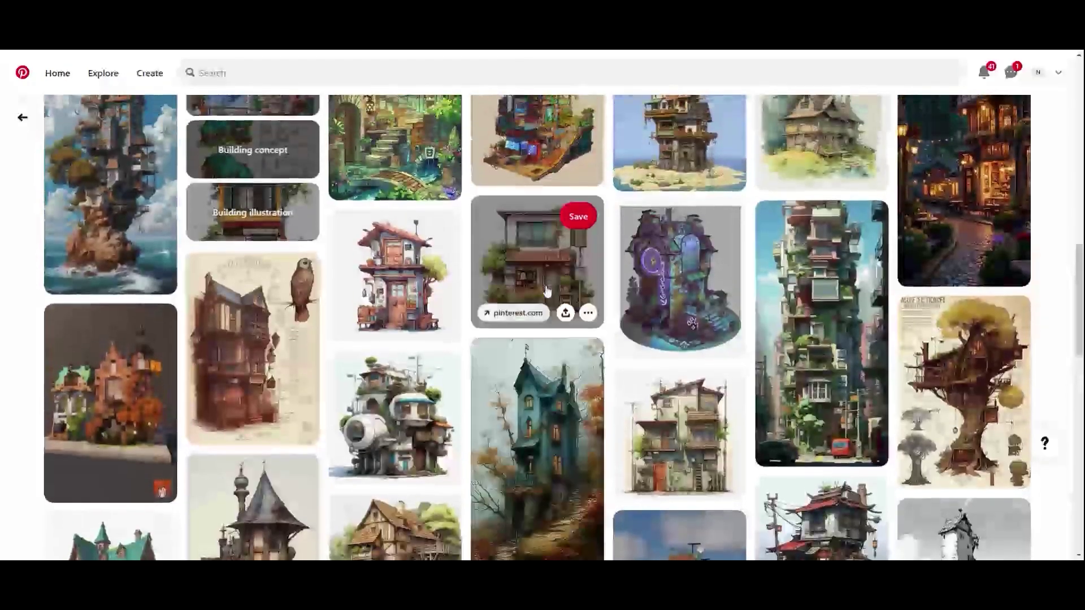
pyautogui.click(545, 290)
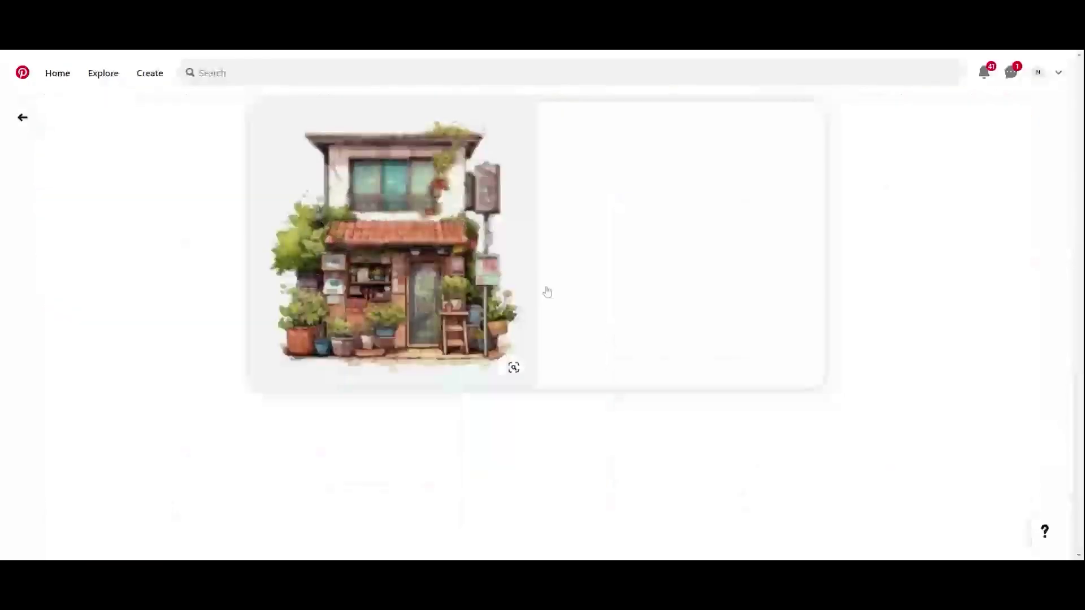
pyautogui.scroll(-5, 427, 291)
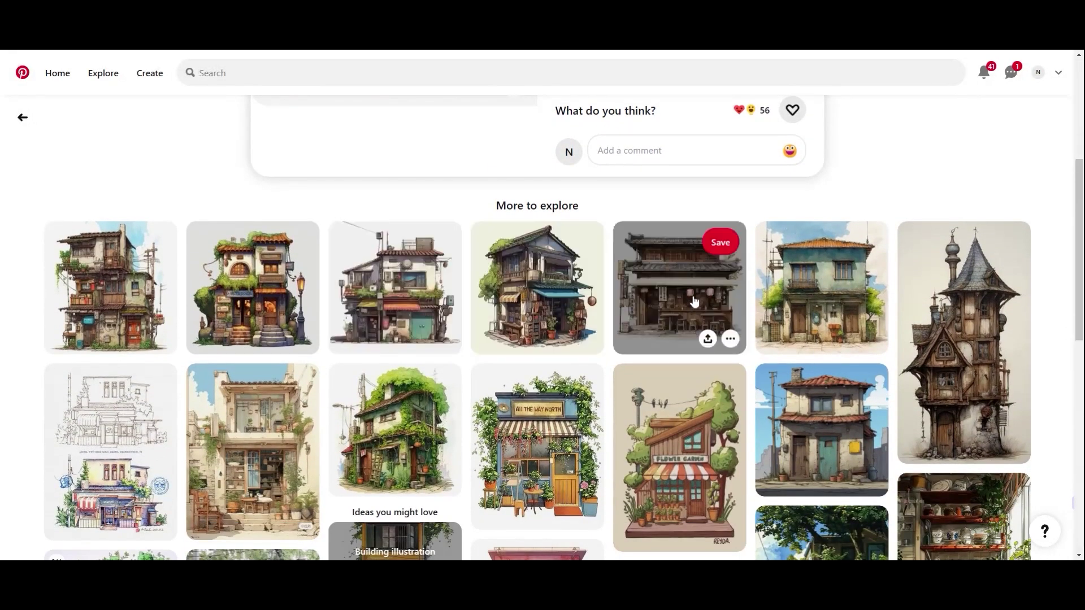
# Raise the starting cube along Z and search BlenderKit for a body model
pyautogui.click(691, 300)
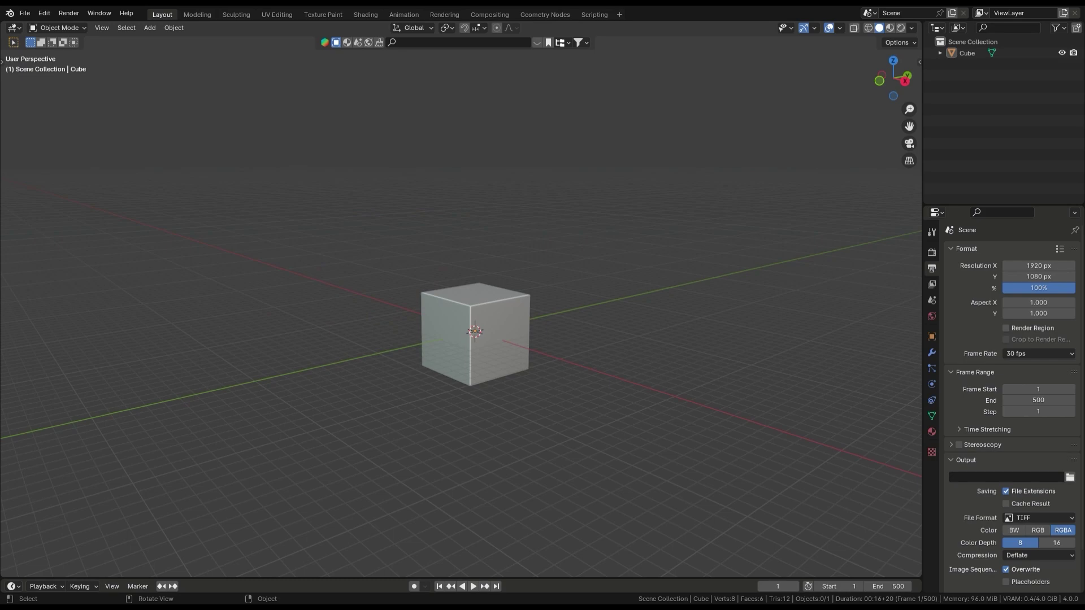
pyautogui.moveTo(469, 333); pyautogui.dragTo(432, 317, button='middle')
pyautogui.scroll(-2, 469, 322)
pyautogui.write('gz')
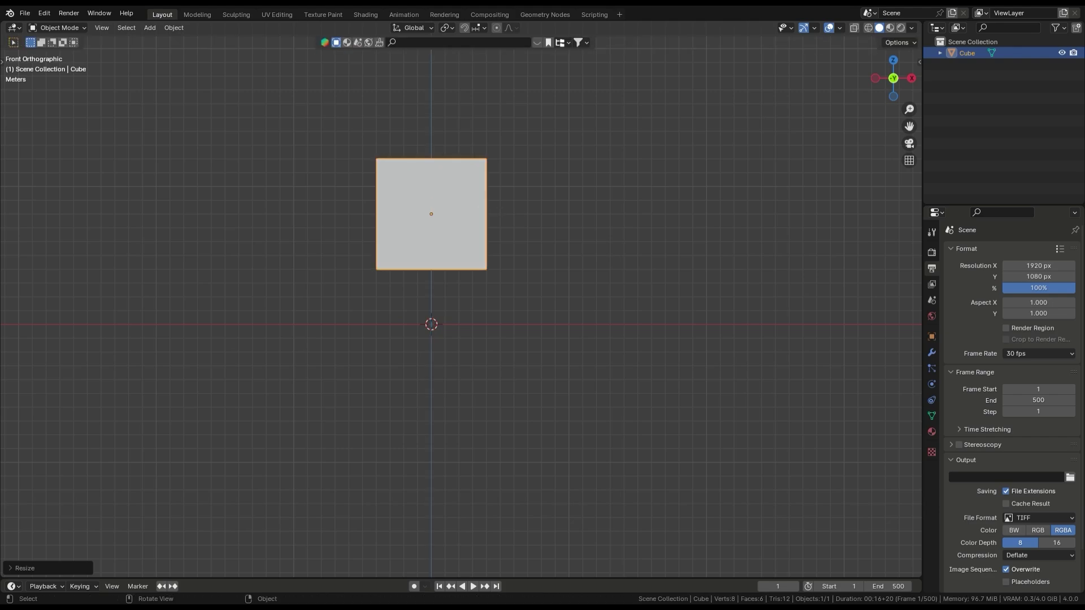
pyautogui.write('body')
pyautogui.press('Return')
# Download a male body reference and shrink the cube to about three-quarters size
pyautogui.click(165, 117)
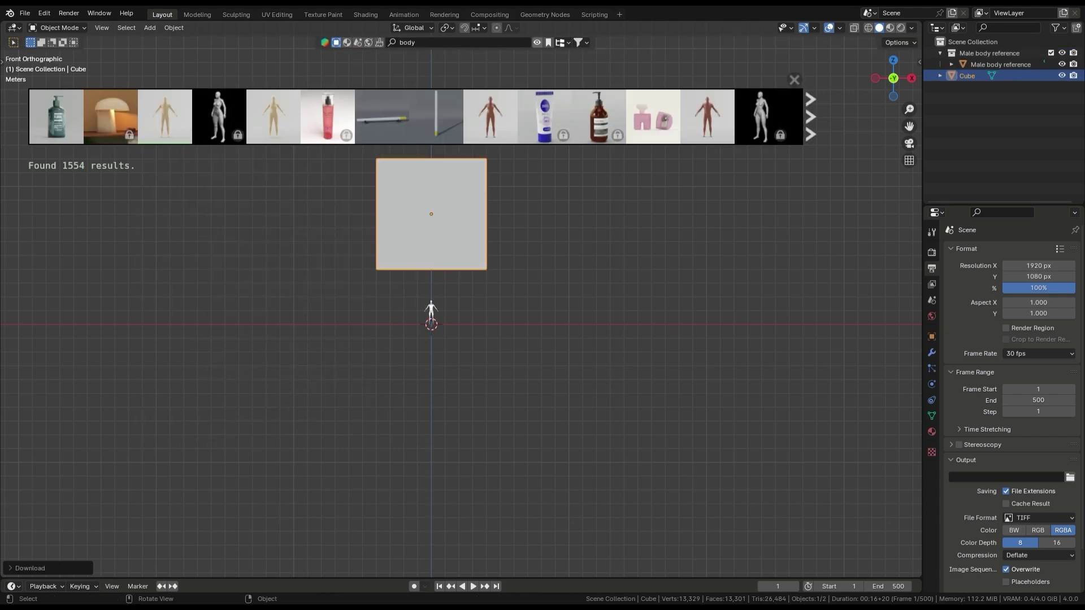
pyautogui.click(537, 42)
pyautogui.press('s')
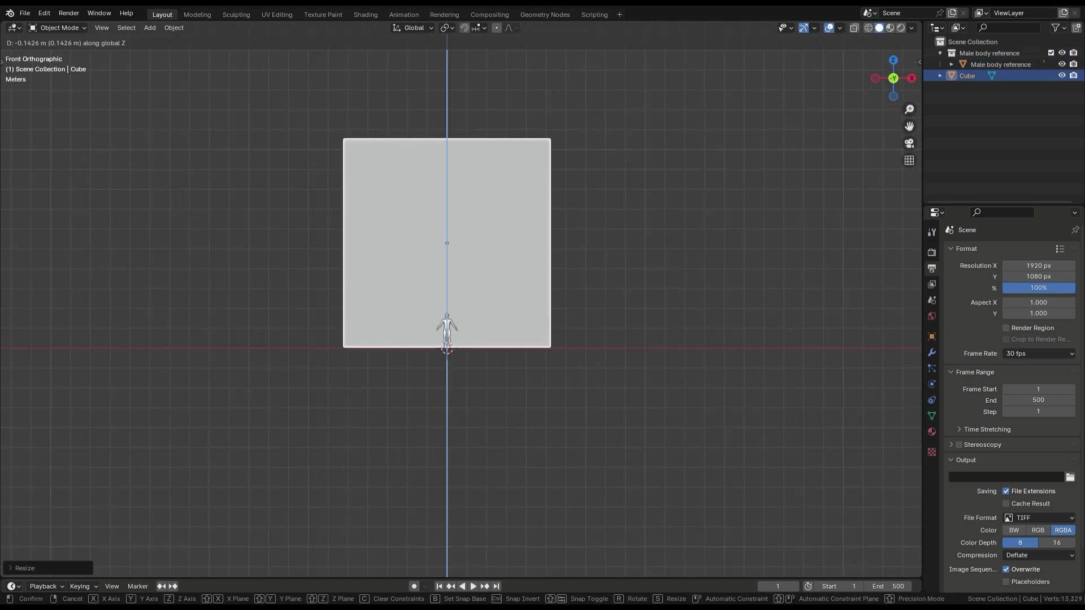
pyautogui.moveTo(565, 186); pyautogui.dragTo(591, 179, button='middle')
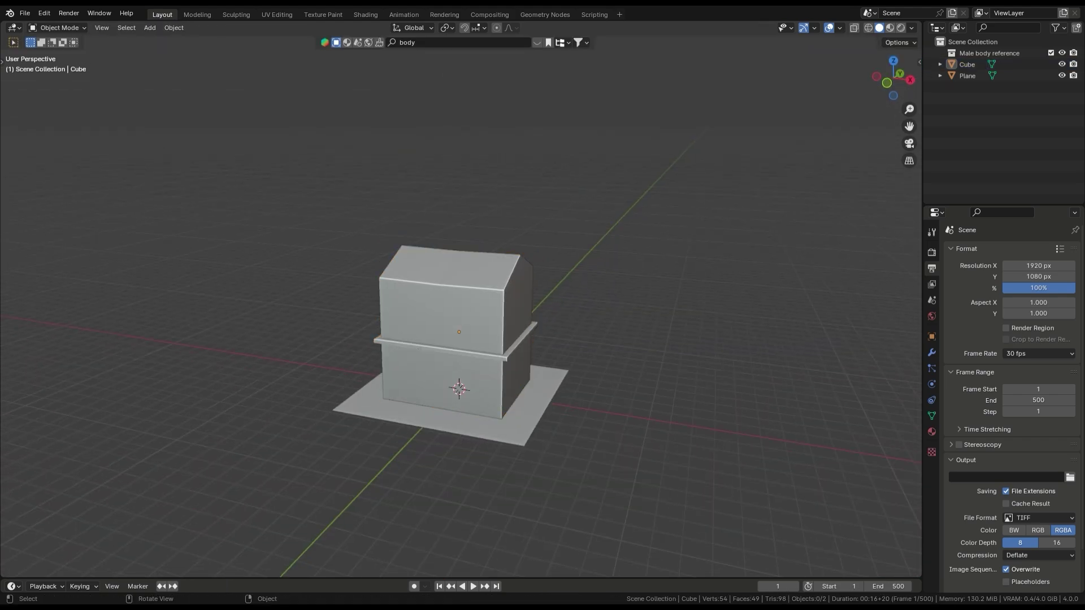
# Add a camera from the front view and frame the house through it
pyautogui.press('KP_1')
pyautogui.hotkey('shift', 'a')
pyautogui.click(509, 400)
pyautogui.press('ctrl+alt+KP_0')
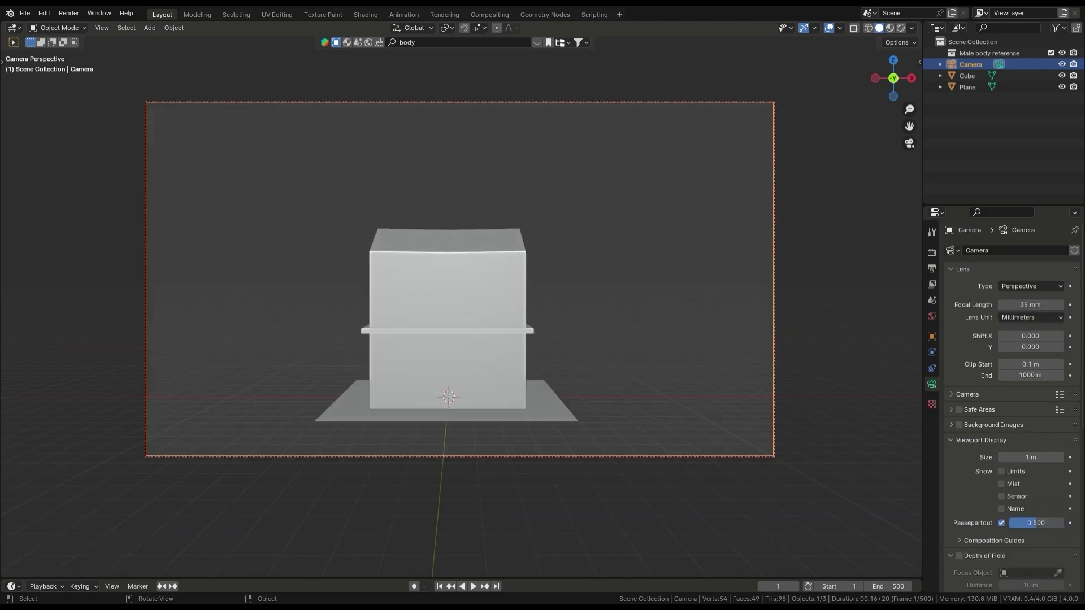
pyautogui.moveTo(449, 398)
pyautogui.mouseDown(button='middle')
pyautogui.moveTo(444, 424)
pyautogui.moveTo(465, 407)
pyautogui.mouseUp(button='middle')
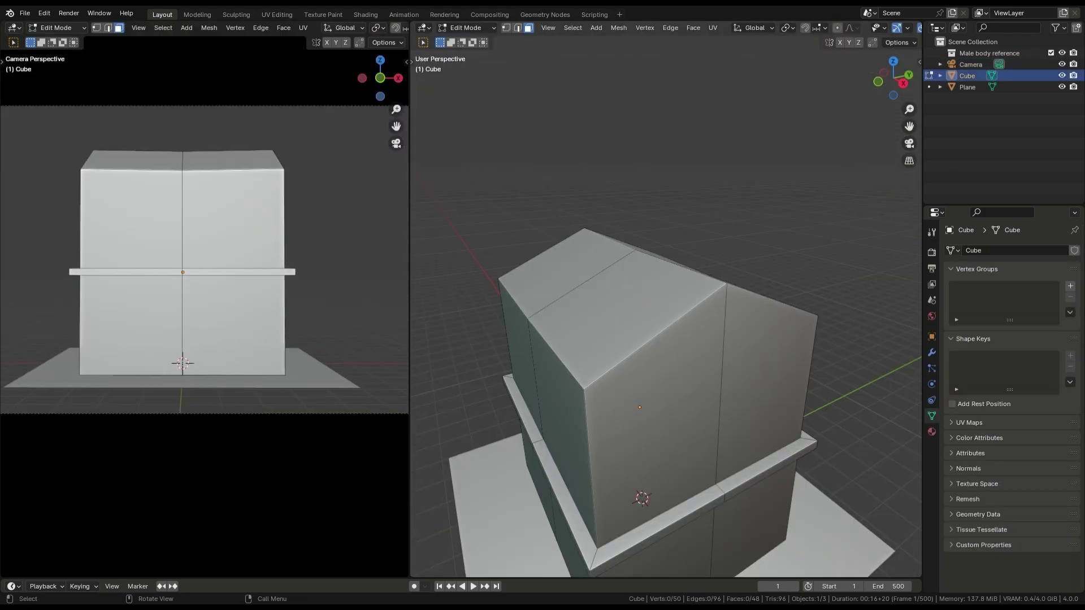
# Select the roof faces of the house
pyautogui.click(655, 418)
pyautogui.click(627, 322)
pyautogui.keyDown('shift'); pyautogui.click(565, 272); pyautogui.keyUp('shift')
pyautogui.moveTo(667, 395); pyautogui.dragTo(701, 385, button='middle')
# Widen the split-off roof along X into overhanging eaves
pyautogui.press('s')
pyautogui.press('x')
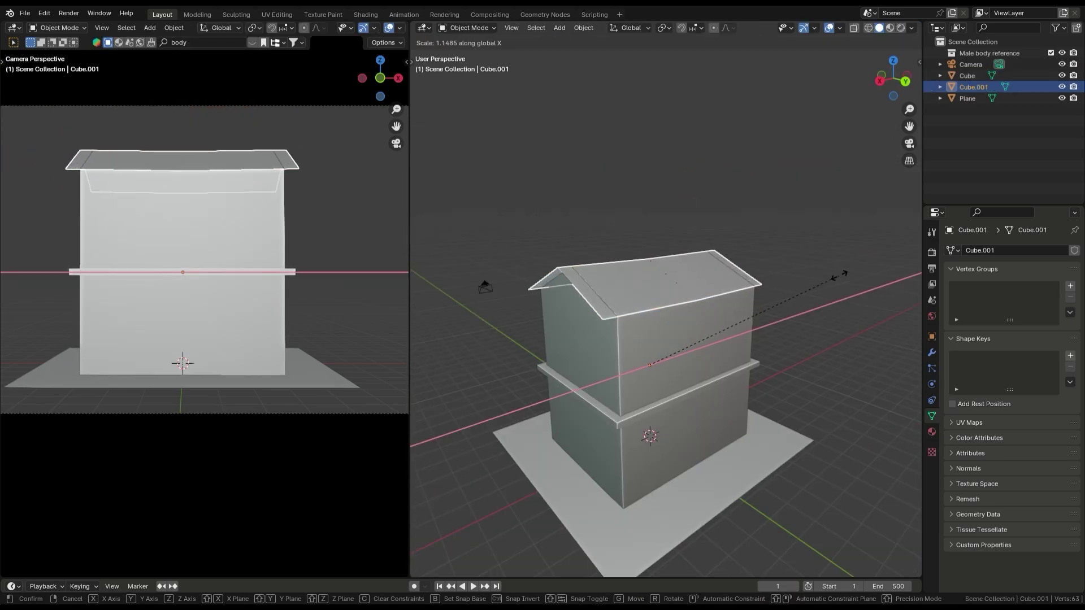
pyautogui.click(841, 275)
pyautogui.moveTo(735, 339); pyautogui.dragTo(667, 294, button='middle')
pyautogui.scroll(5, 679, 350)
# Isolate the roof and extrude all its faces in Edit Mode
pyautogui.press('KP_Divide')
pyautogui.press('Tab')
pyautogui.press('3')
pyautogui.press('a')
pyautogui.press('e')
pyautogui.press('Return')
pyautogui.moveTo(667, 340); pyautogui.dragTo(565, 294, button='middle')
# Extrude the roof edges vertically along Z
pyautogui.press('2')
pyautogui.press('e')
pyautogui.press('z')
pyautogui.press('Return')
pyautogui.press('KP_1')
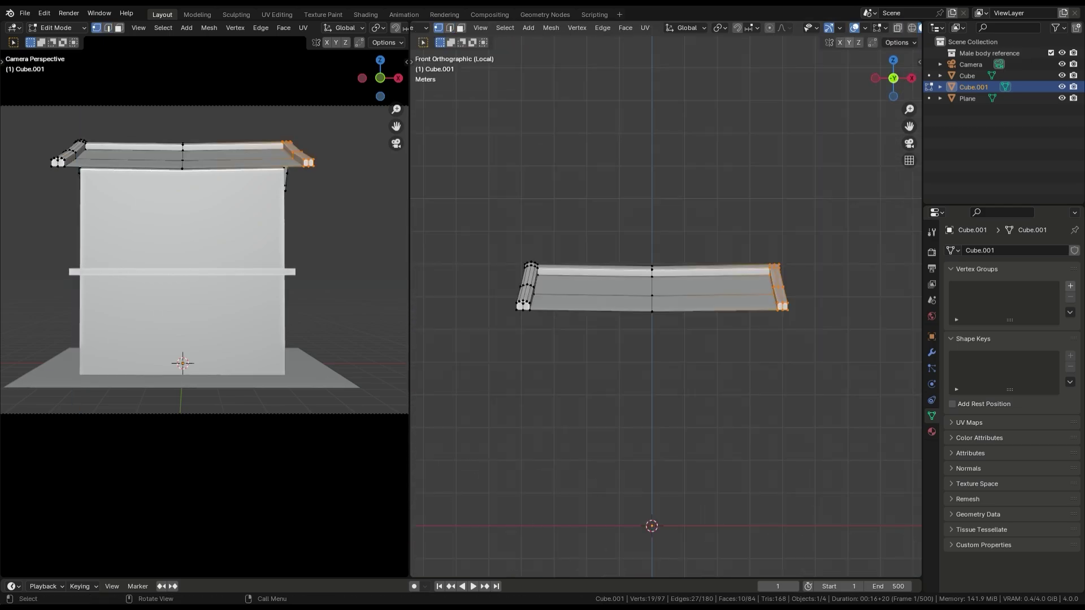
# Delete one half of the roof and add a Mirror modifier
pyautogui.click(805, 272)
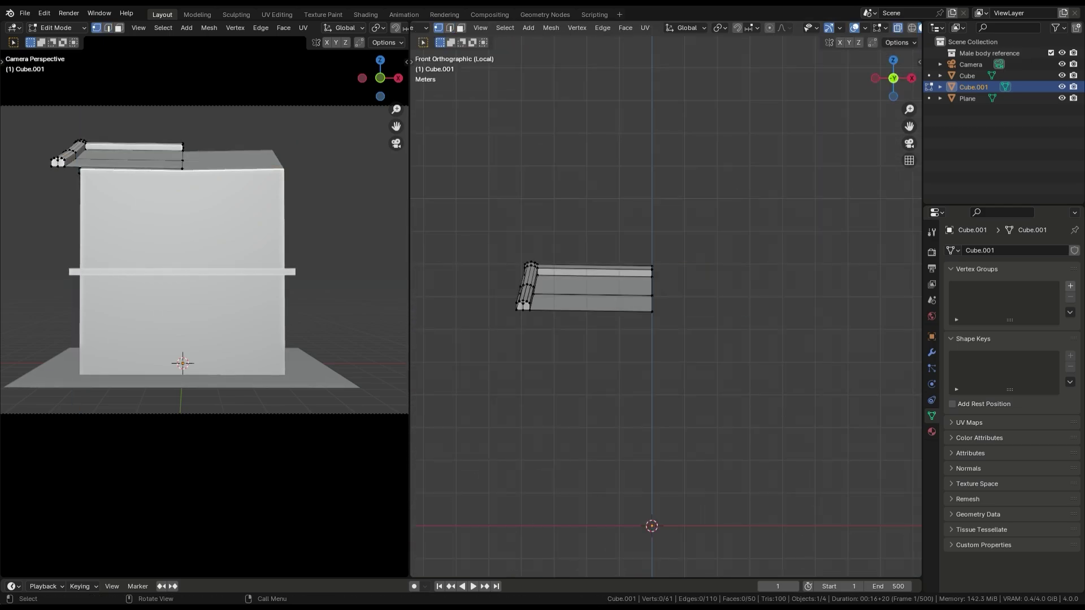
pyautogui.press('Tab')
pyautogui.press('F3')
pyautogui.write('mirror')
pyautogui.press('Return')
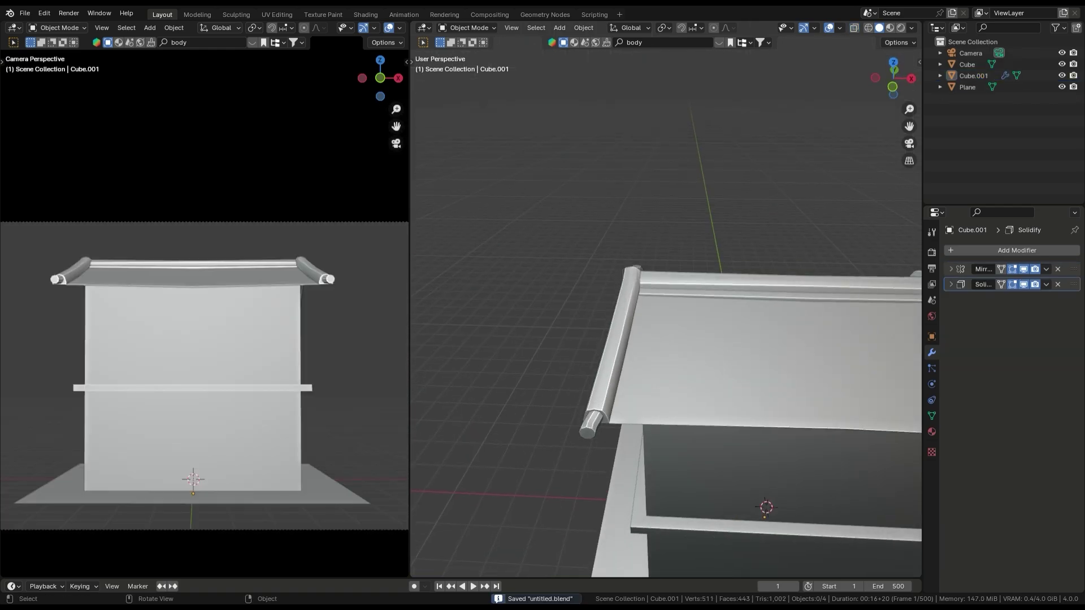
# Scale the selected roof faces along a single axis
pyautogui.moveTo(667, 339); pyautogui.dragTo(639, 339, button='middle')
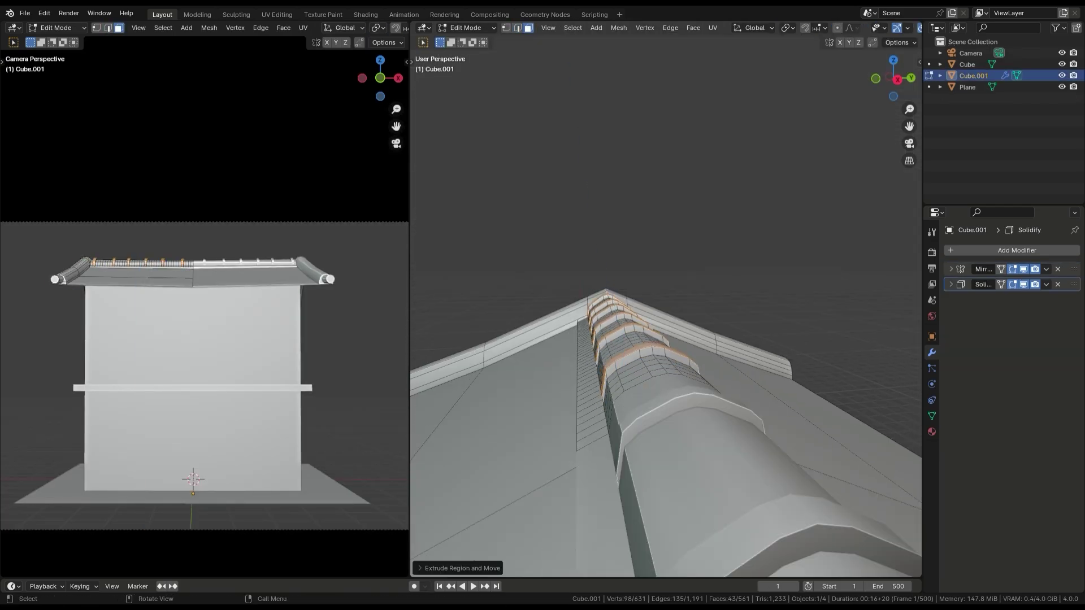
pyautogui.press('s')
pyautogui.press('Return')
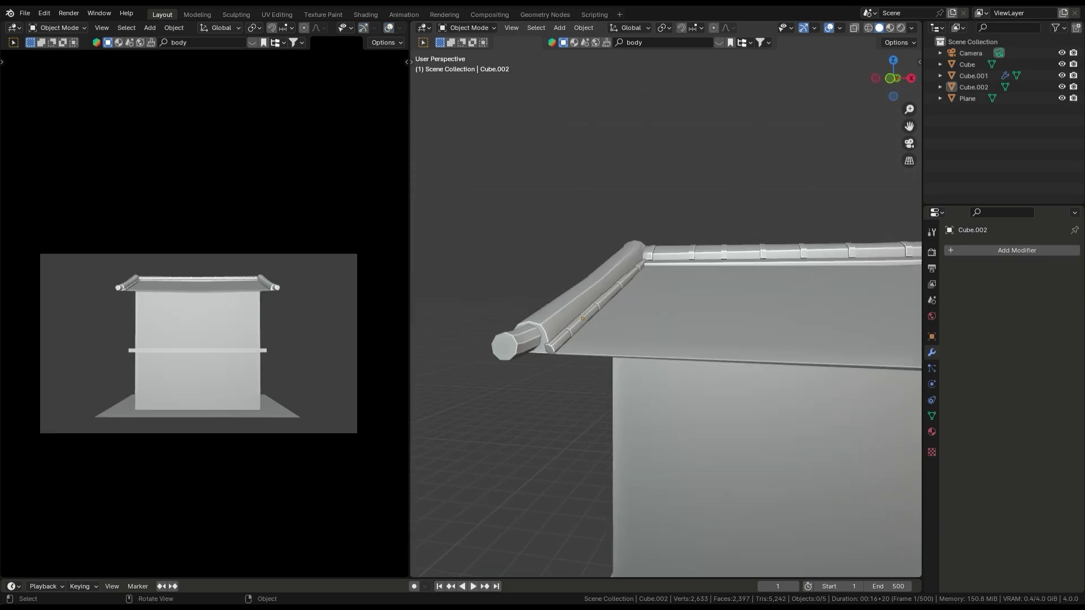
# Add a plane as a roof tile, flatten it in Z, and repeat it with an Array modifier
pyautogui.hotkey('shift', 'a')
pyautogui.click(706, 280)
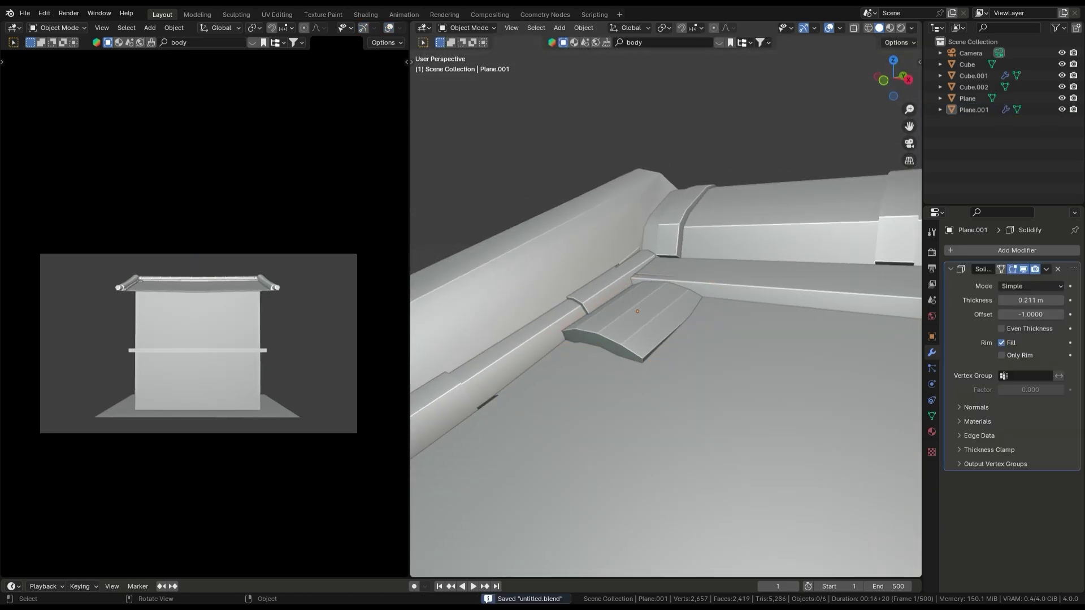
pyautogui.press('s')
pyautogui.press('z')
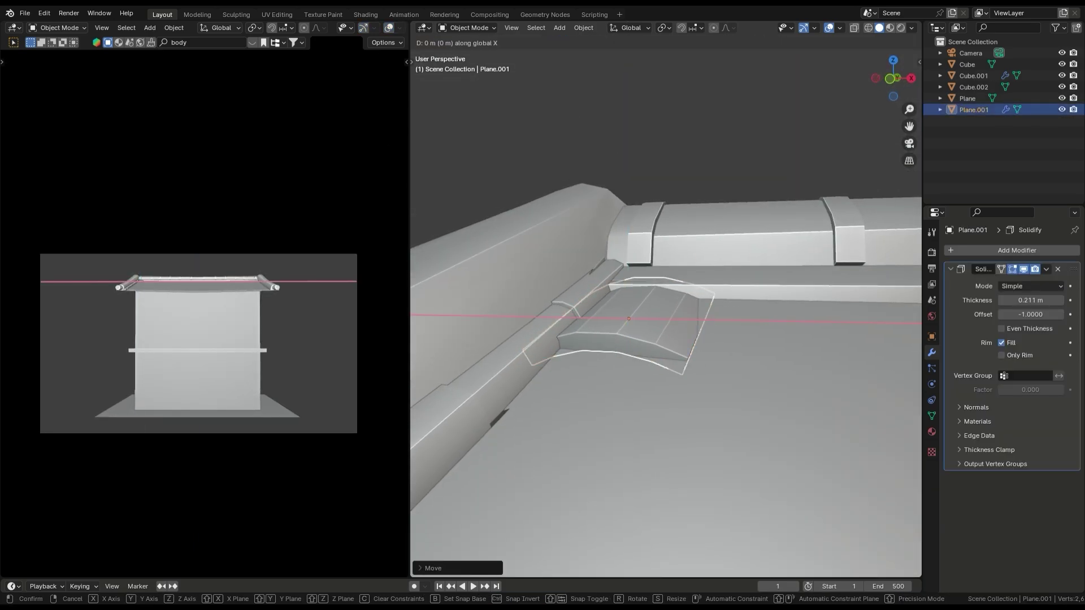
pyautogui.rightClick(622, 282)
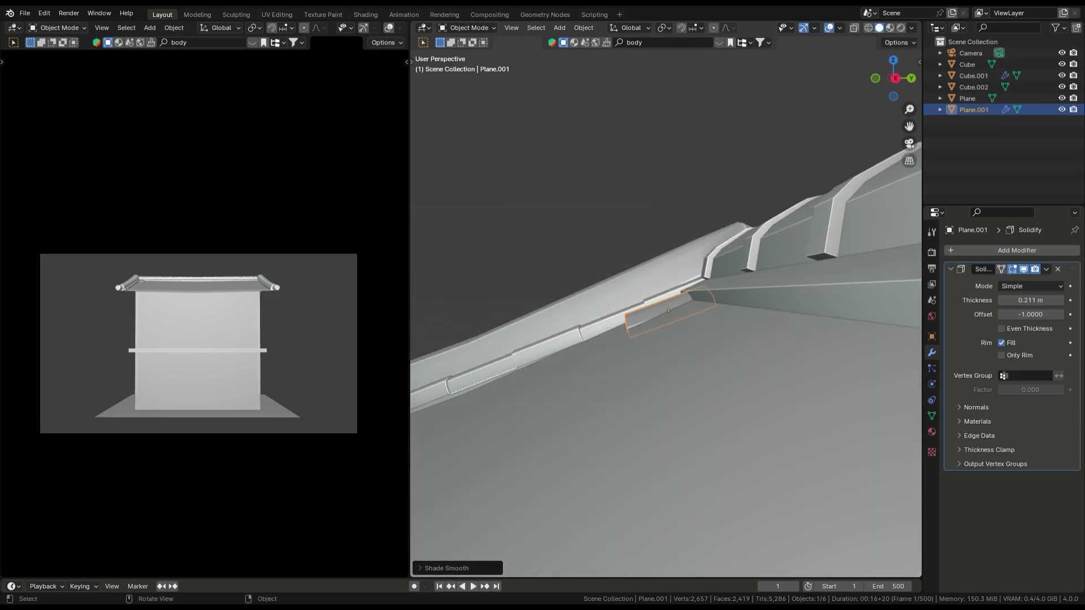
pyautogui.click(1017, 250)
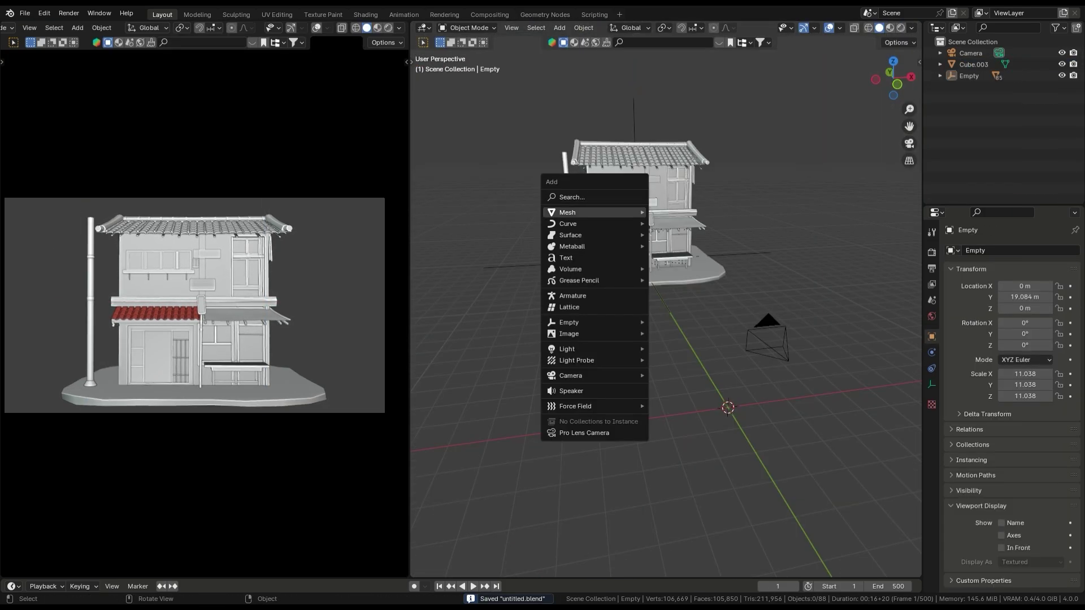
# Add a plane and scale it up into a large ground
pyautogui.moveTo(593, 212)
pyautogui.click(690, 210)
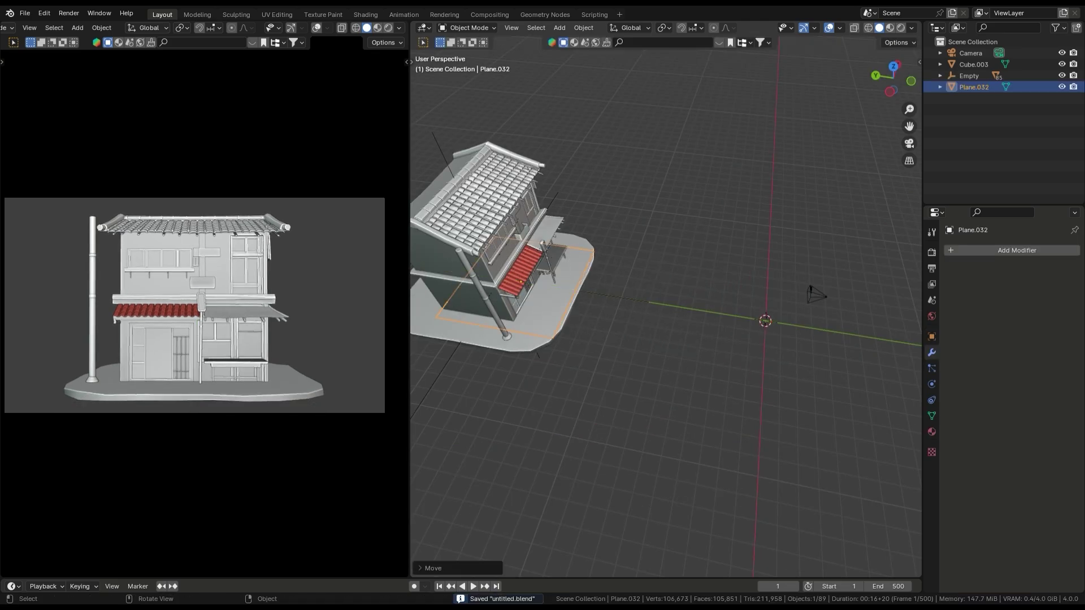
pyautogui.press('s')
pyautogui.click(679, 431)
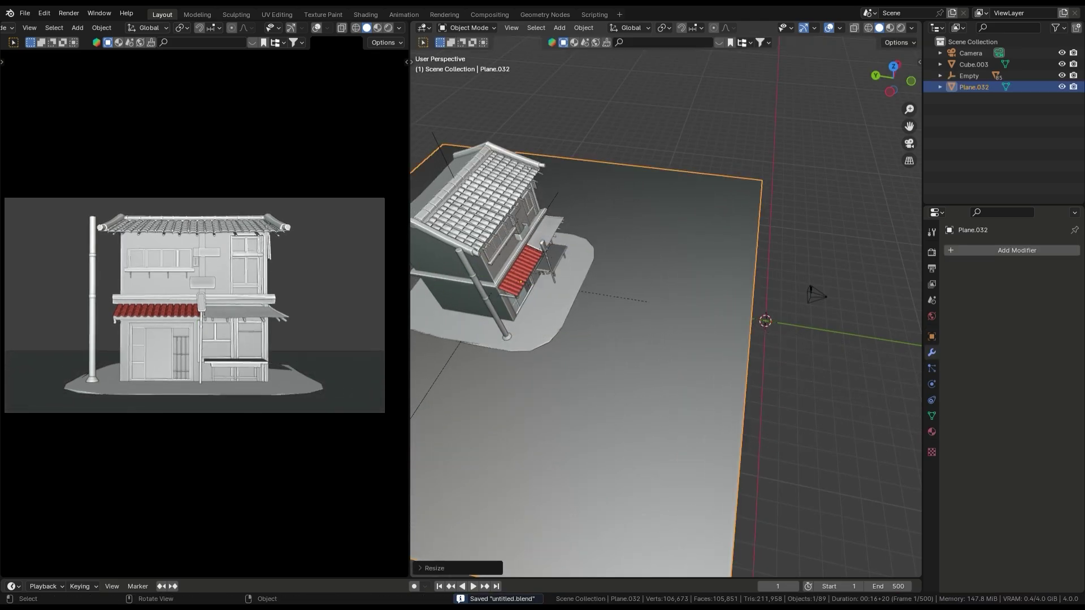
# Move the ground plane vertically and switch the view to Rendered shading
pyautogui.moveTo(667, 339); pyautogui.dragTo(565, 260, button='middle')
pyautogui.press('g')
pyautogui.press('z')
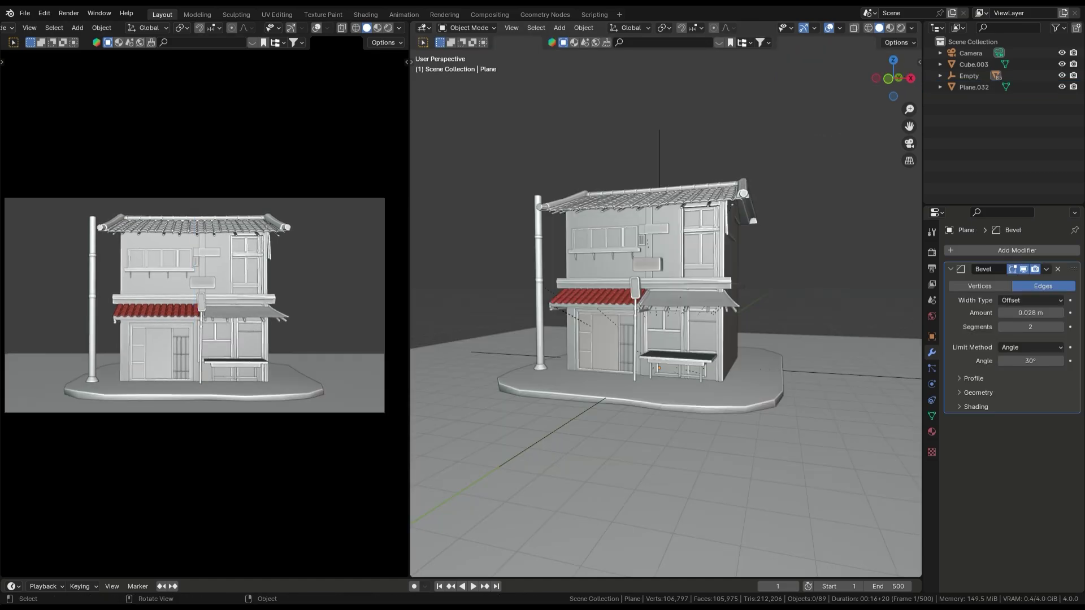
pyautogui.press('z')
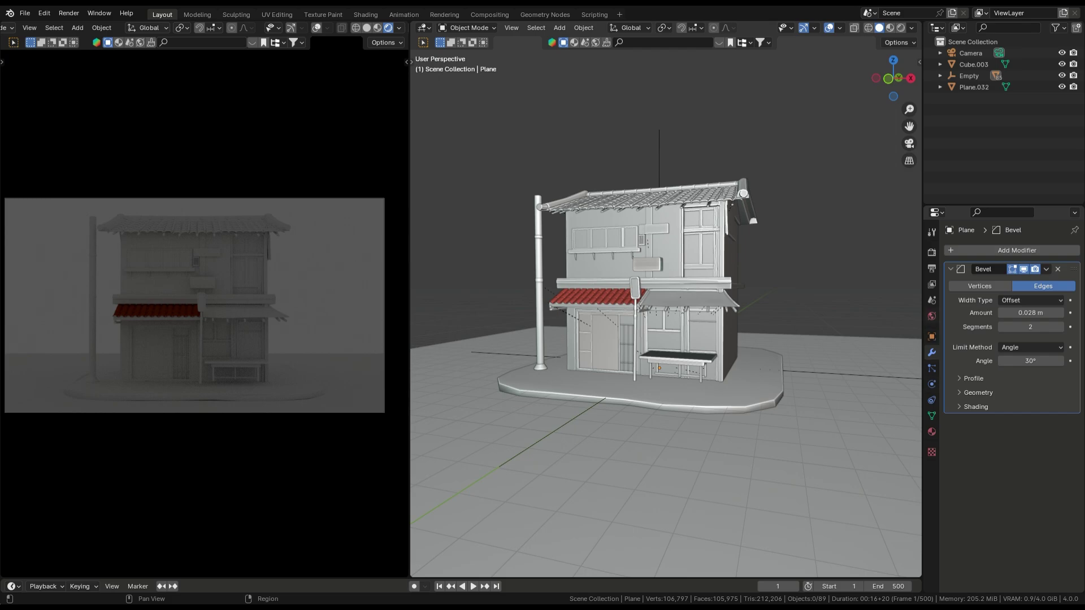
# Set the world Color to a Nishita Sky Texture
pyautogui.click(932, 316)
pyautogui.click(1003, 321)
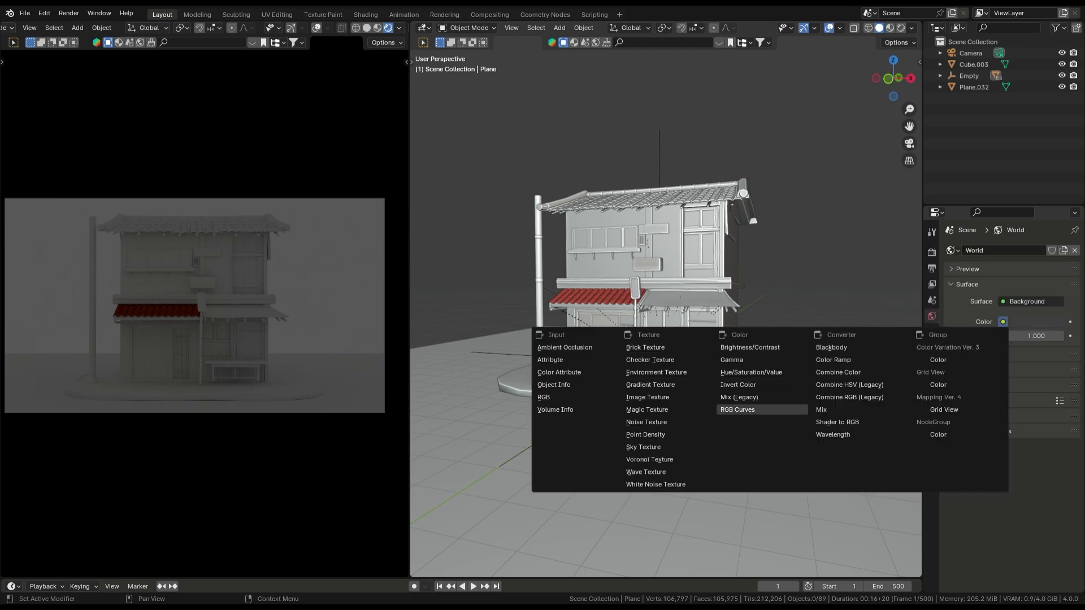
pyautogui.click(643, 447)
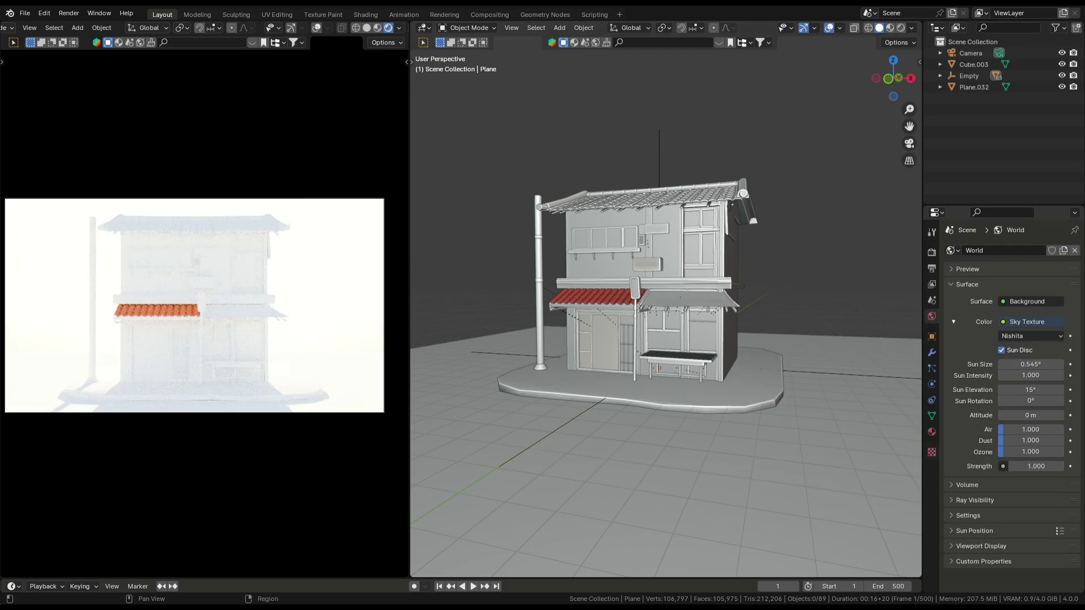
# Lower the render Exposure to -2.183 and adjust the sky's Sun Rotation
pyautogui.click(932, 252)
pyautogui.scroll(-10, 1011, 396)
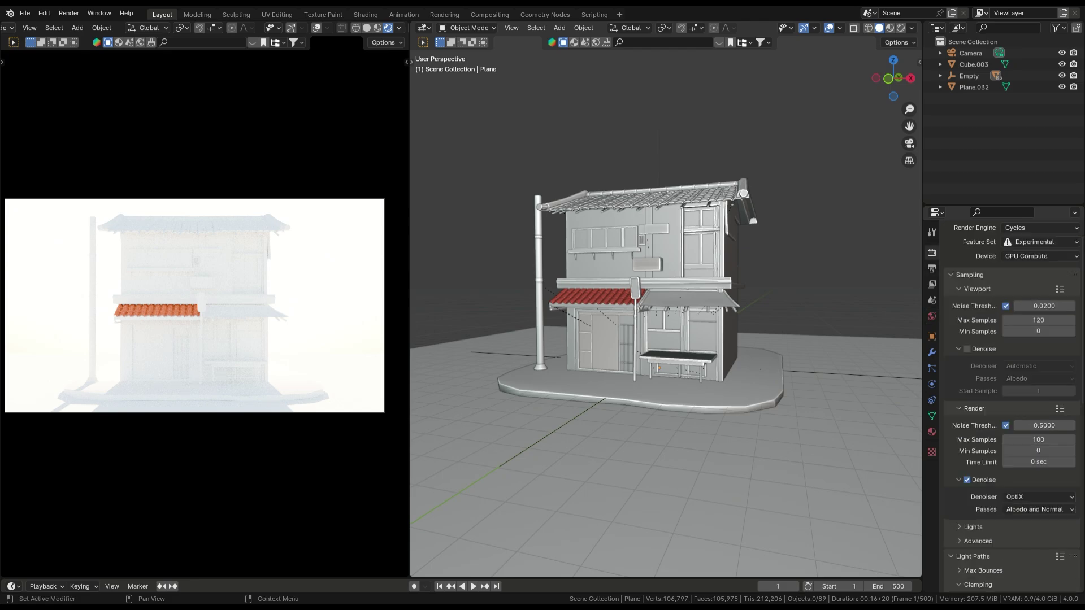
pyautogui.scroll(-12, 1012, 396)
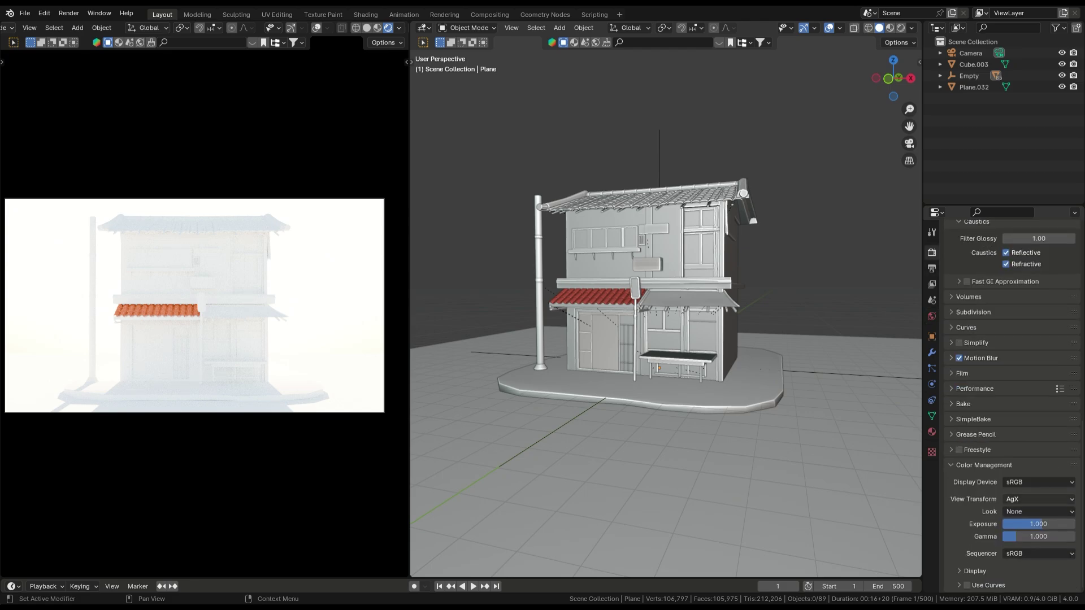
pyautogui.moveTo(1039, 524); pyautogui.dragTo(1030, 524)
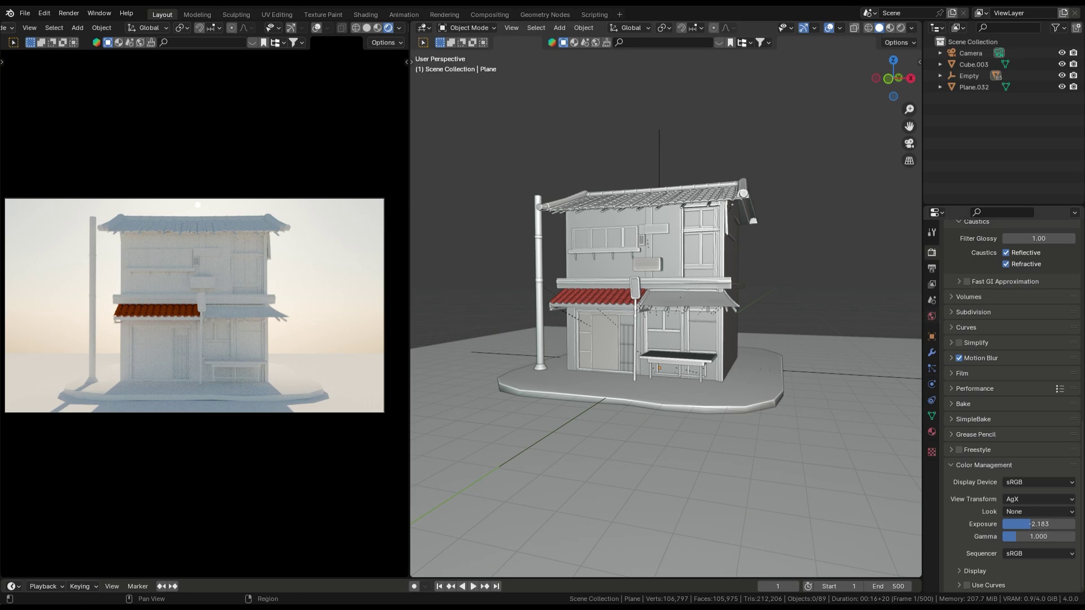
pyautogui.click(932, 316)
pyautogui.moveTo(1031, 401); pyautogui.dragTo(1074, 400)
# Place Wooden Bucket 01 on the table beside the Bucket Dirty
pyautogui.moveTo(667, 339); pyautogui.dragTo(627, 43, button='middle')
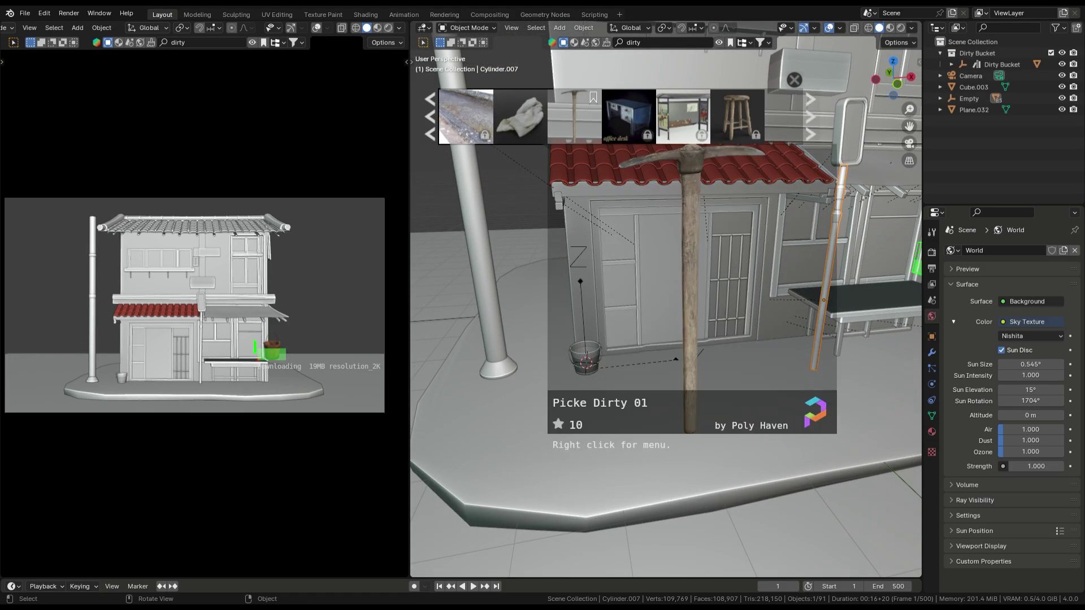
pyautogui.moveTo(683, 116); pyautogui.dragTo(842, 237)
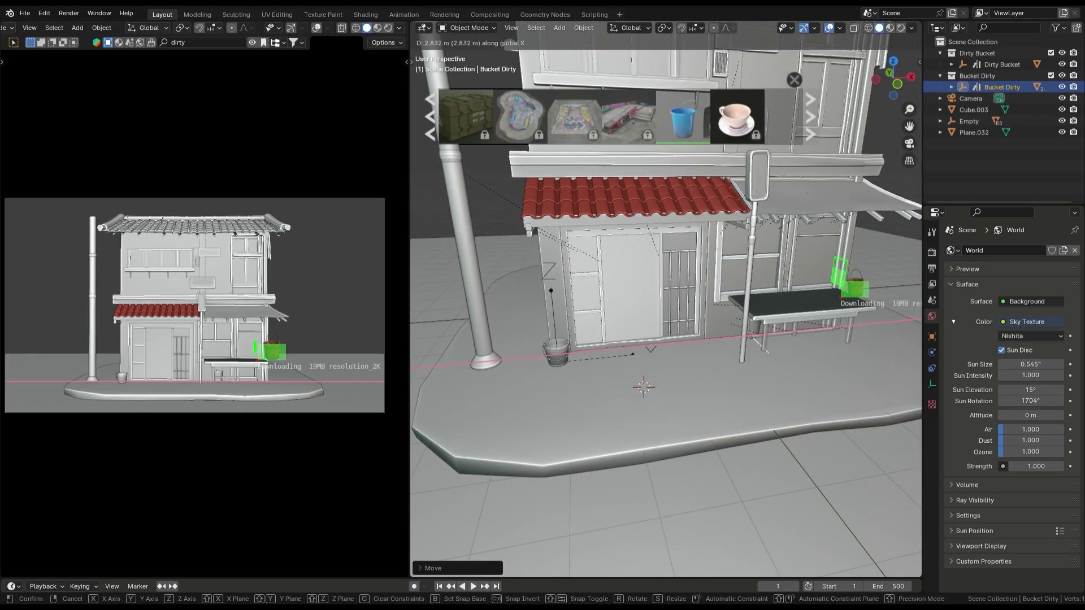
pyautogui.scroll(4, 642, 380)
pyautogui.moveTo(547, 380); pyautogui.dragTo(650, 380, button='middle')
pyautogui.moveTo(667, 340); pyautogui.dragTo(582, 330, button='middle')
pyautogui.click(1002, 87)
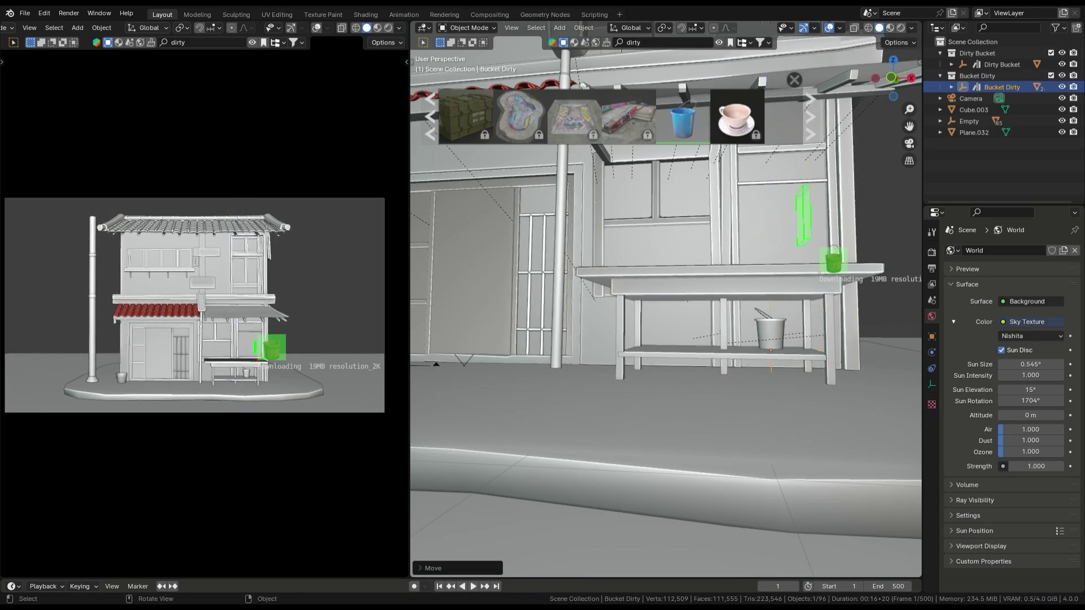
# Drop a Plastic Trash Can onto the curb in front of the shop
pyautogui.moveTo(667, 339); pyautogui.dragTo(610, 330, button='middle')
pyautogui.moveTo(465, 116); pyautogui.dragTo(703, 350)
pyautogui.scroll(-2, 622, 116)
# Drop two Small burlap sacks beside the house, rotating the first one
pyautogui.moveTo(683, 116)
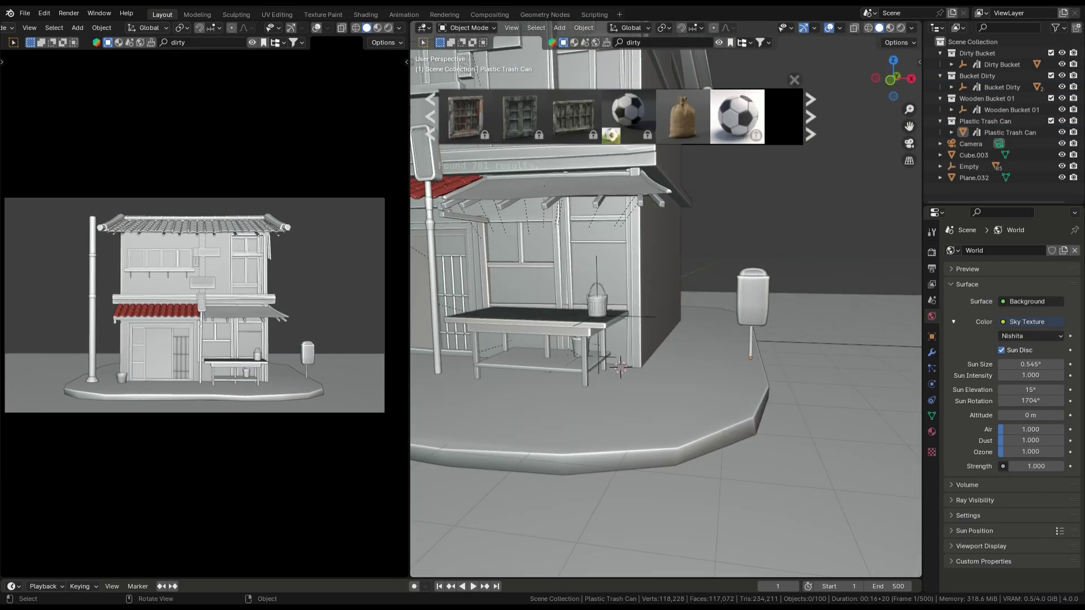
pyautogui.moveTo(683, 115); pyautogui.dragTo(611, 345)
pyautogui.scroll(4, 610, 344)
pyautogui.press('r')
pyautogui.press('r')
pyautogui.click(693, 327)
pyautogui.scroll(-5, 667, 339)
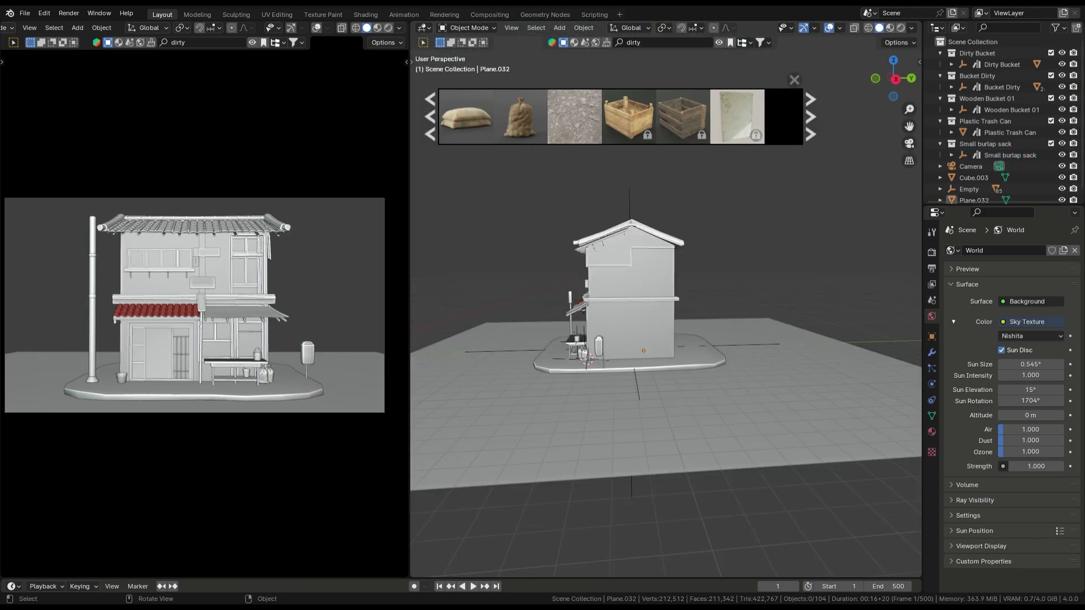
# Add a cube and stretch it long along X for the wall
pyautogui.moveTo(599, 266); pyautogui.dragTo(686, 266, button='middle')
pyautogui.hotkey('shift', 'a')
pyautogui.click(788, 277)
pyautogui.scroll(-5, 788, 277)
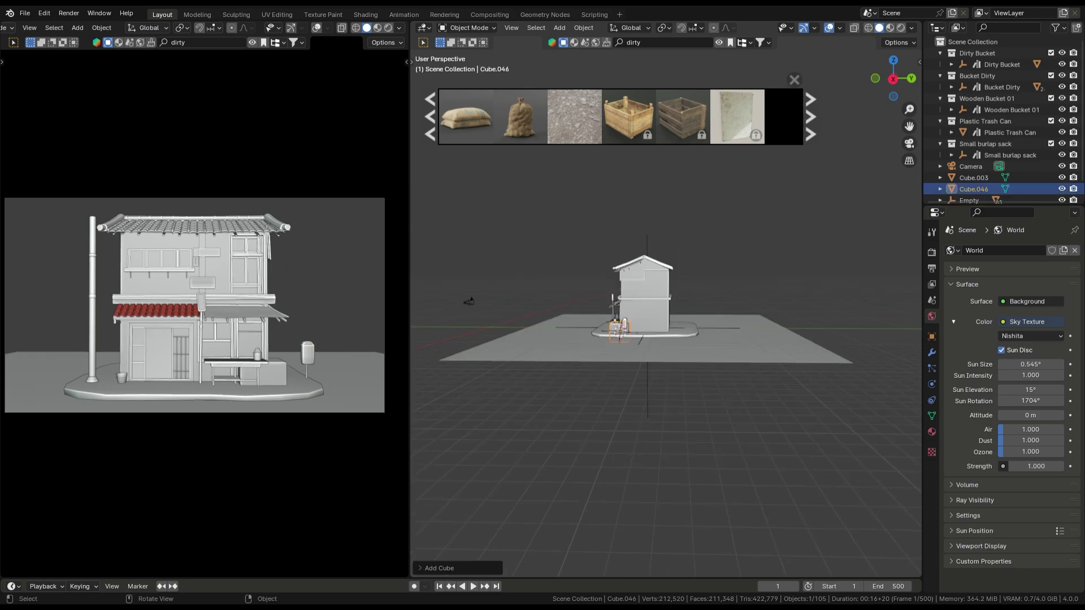
pyautogui.moveTo(788, 277); pyautogui.dragTo(735, 316, button='middle')
pyautogui.press('s')
pyautogui.press('x')
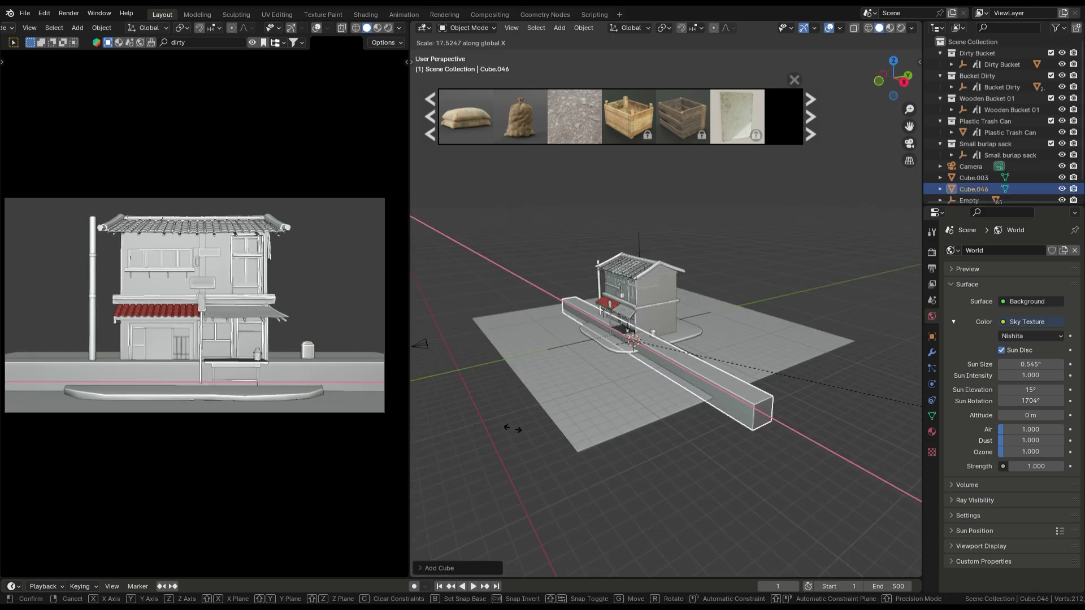
pyautogui.click(512, 429)
# Make the wall taller along Z and move it along Y behind the house
pyautogui.press('s')
pyautogui.press('z')
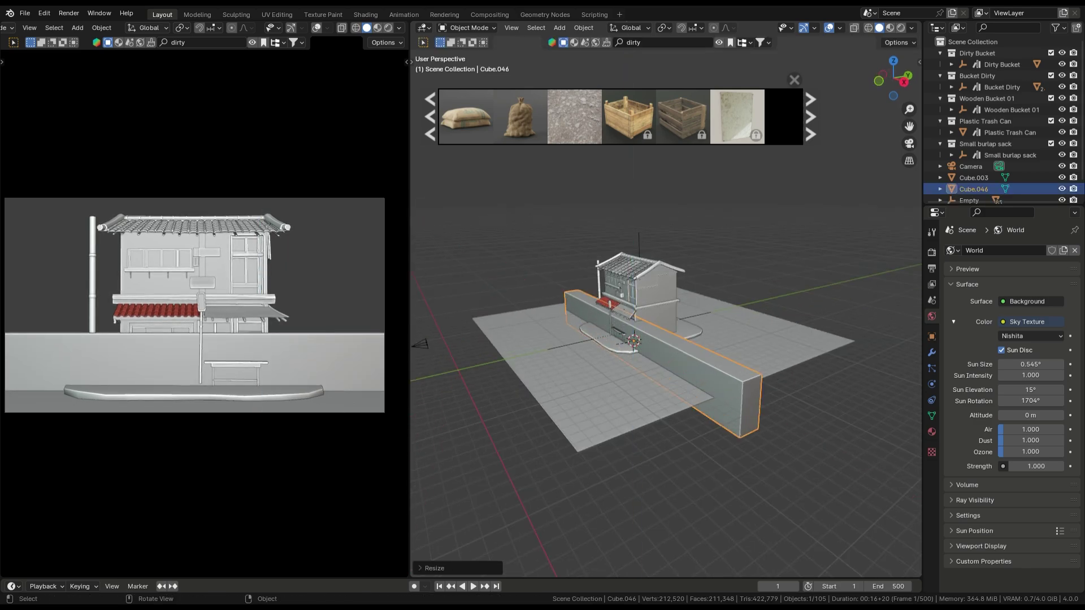
pyautogui.press('g')
pyautogui.press('y')
pyautogui.moveTo(622, 368); pyautogui.dragTo(735, 362, button='middle')
pyautogui.scroll(4, 735, 361)
pyautogui.press('g')
pyautogui.press('y')
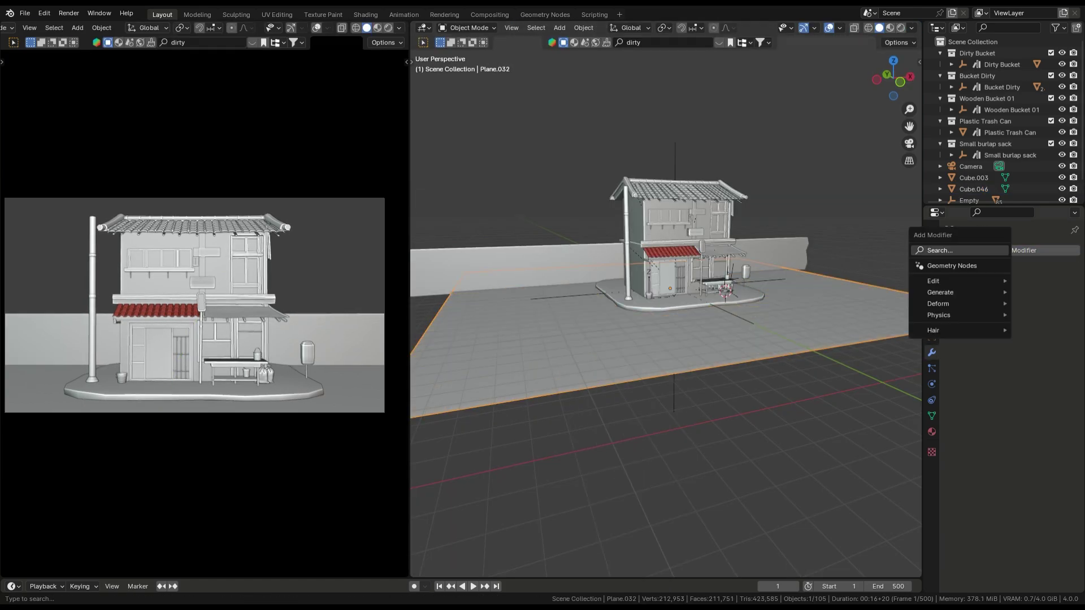
# Give Plane.032 a Displace modifier driven by a new Clouds texture
pyautogui.write('sp')
pyautogui.press('Return')
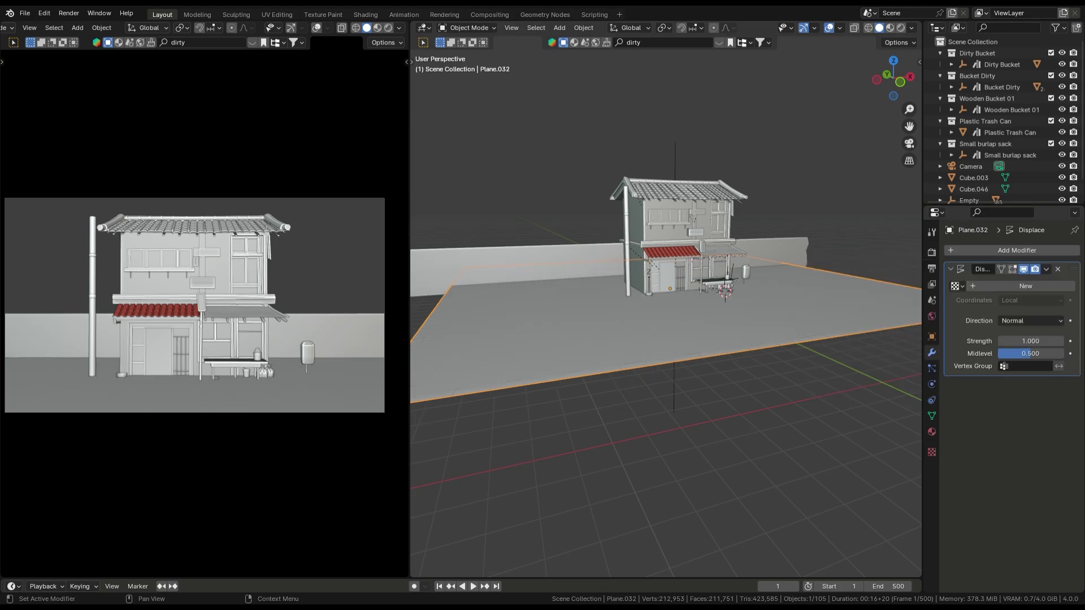
pyautogui.click(1026, 286)
pyautogui.click(932, 452)
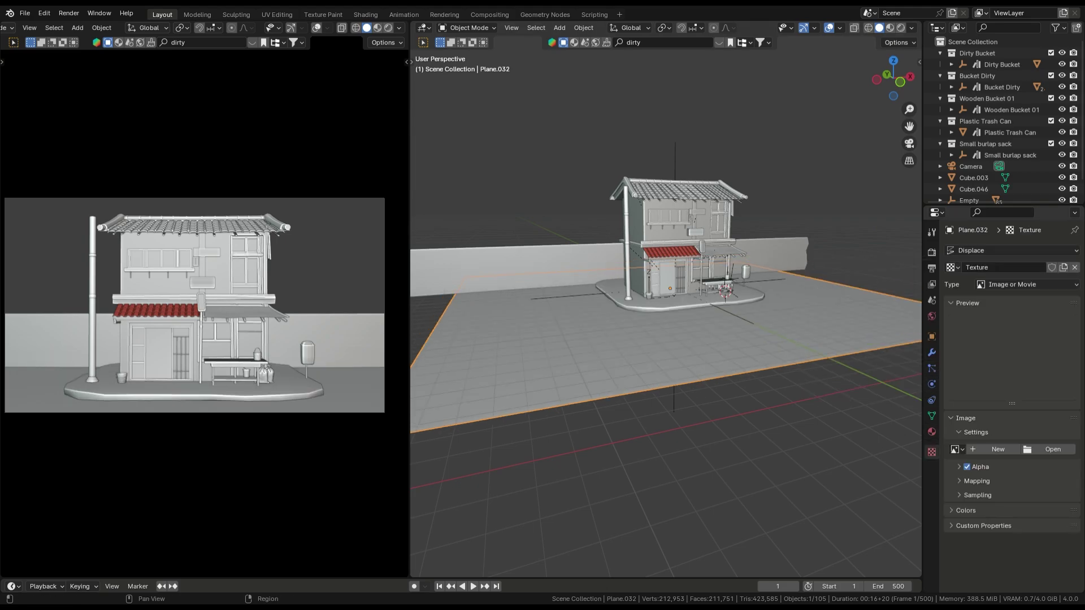
pyautogui.click(1027, 284)
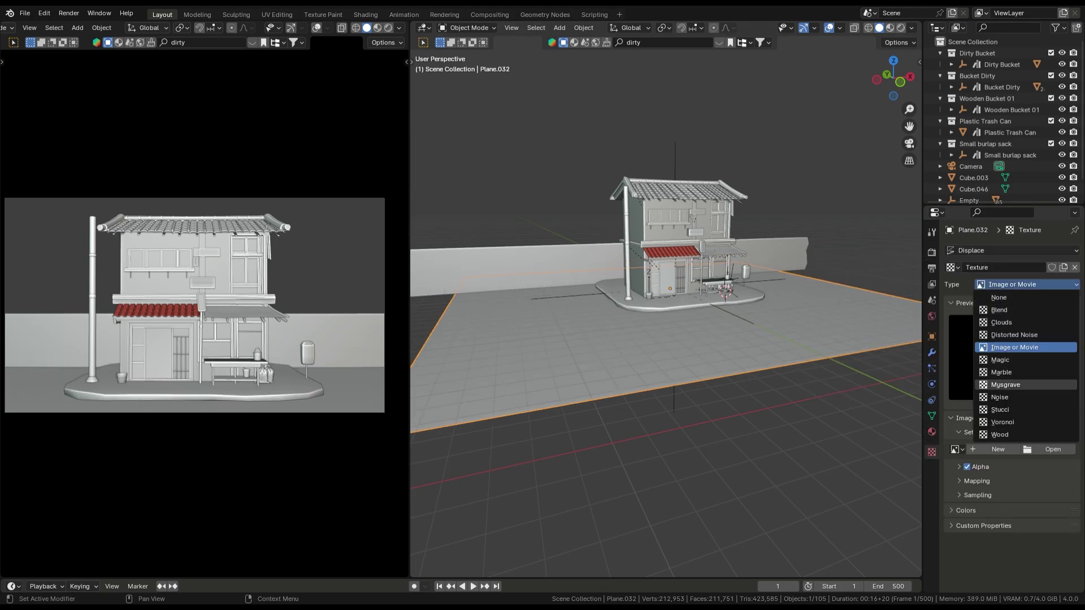
pyautogui.click(1001, 322)
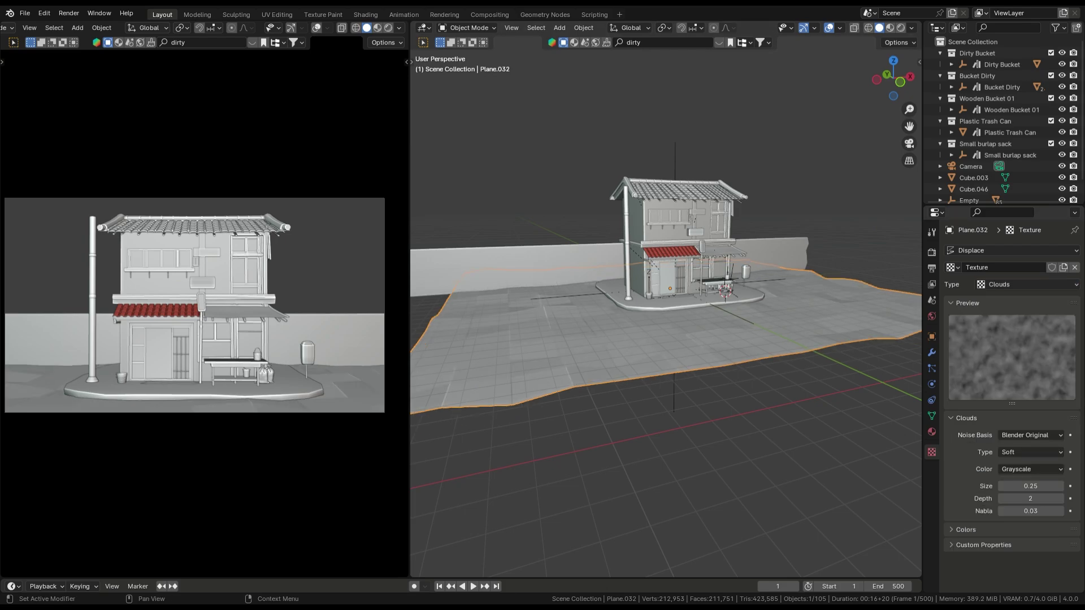
pyautogui.click(932, 352)
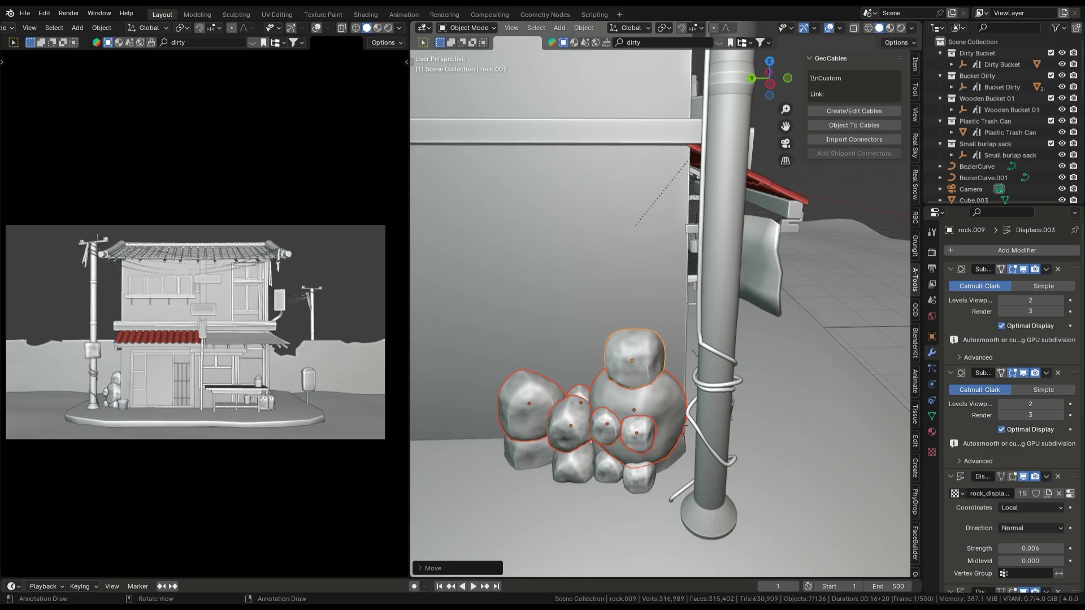
# Duplicate the rock pile, place linked tree copies Tree.001 and Tree.002, and switch to orthographic view
pyautogui.hotkey('shift', 'd')
pyautogui.scroll(-4, 660, 306)
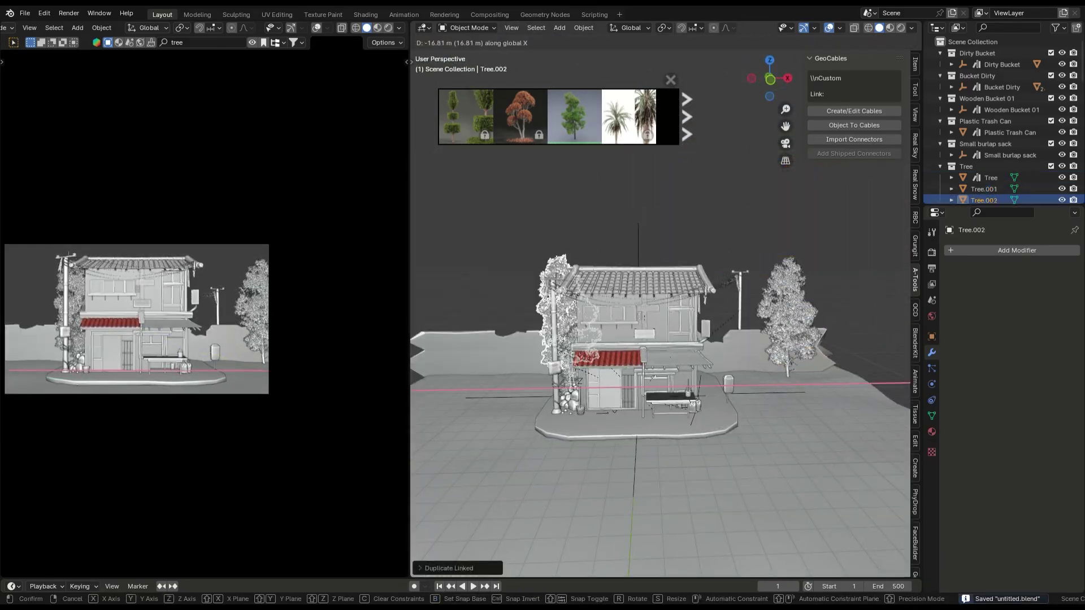
pyautogui.hotkey('ctrl', 's')
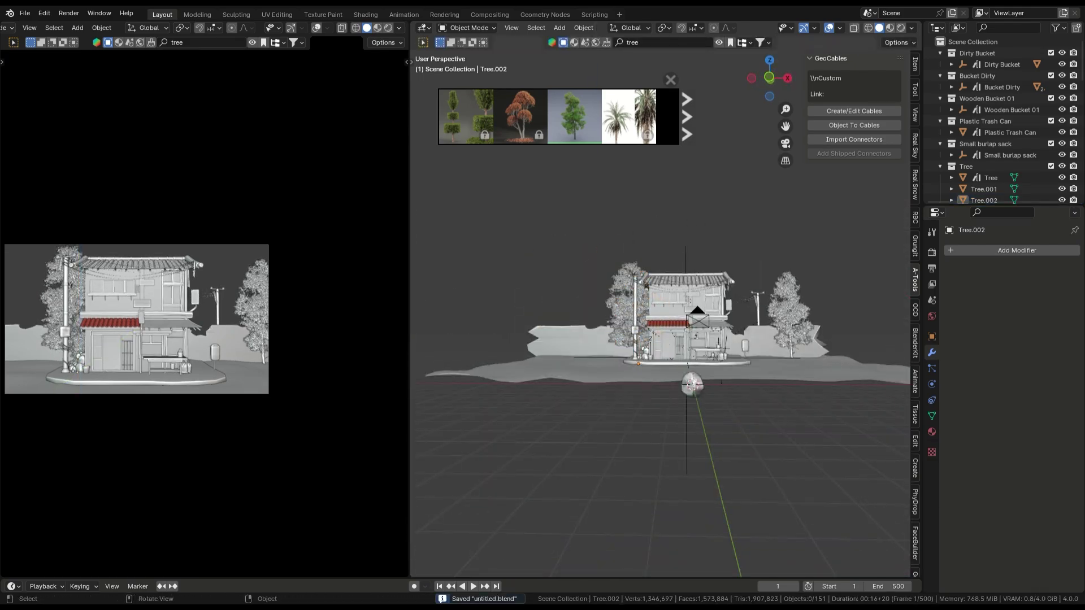
pyautogui.press('ctrl+KP_3')
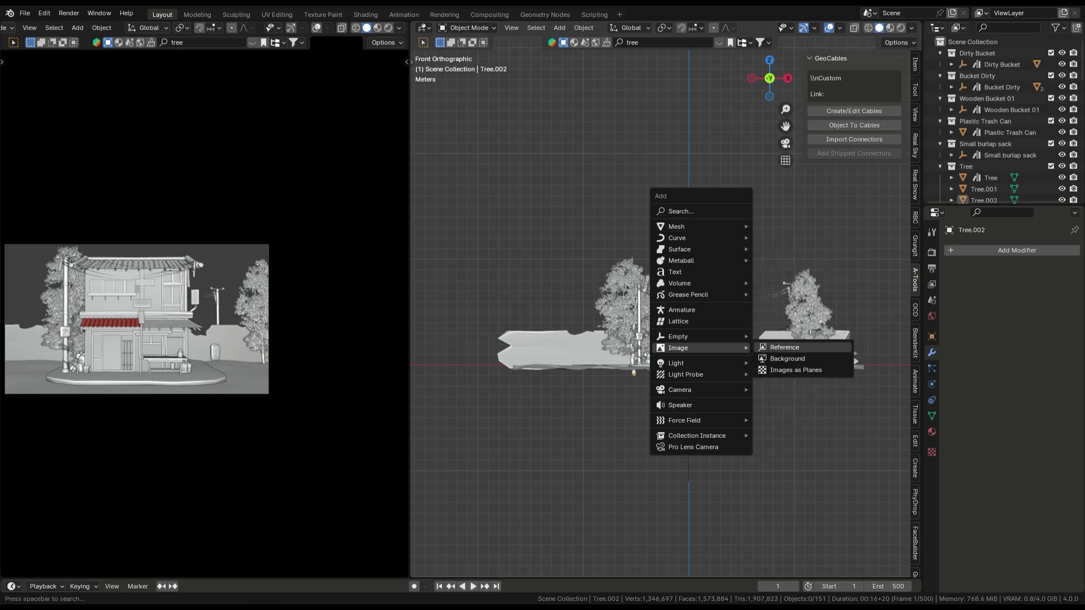
# Add the sky-cloud image as a plane, move it far back along Y, and nudge the sun rotation
pyautogui.click(796, 370)
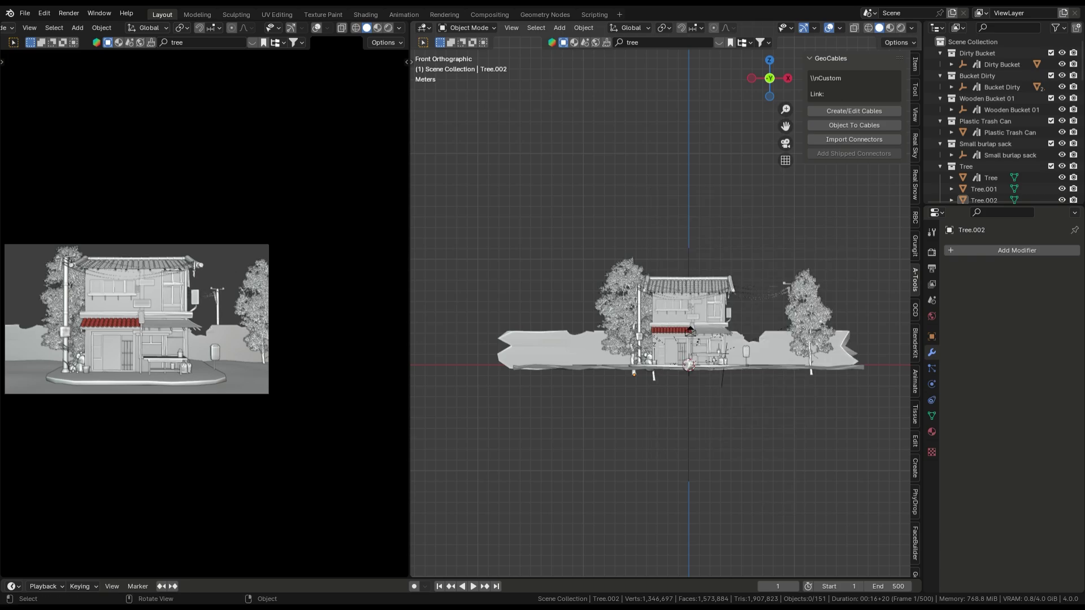
pyautogui.moveTo(621, 396); pyautogui.dragTo(565, 367, button='middle')
pyautogui.press('g')
pyautogui.press('y')
pyautogui.press('Return')
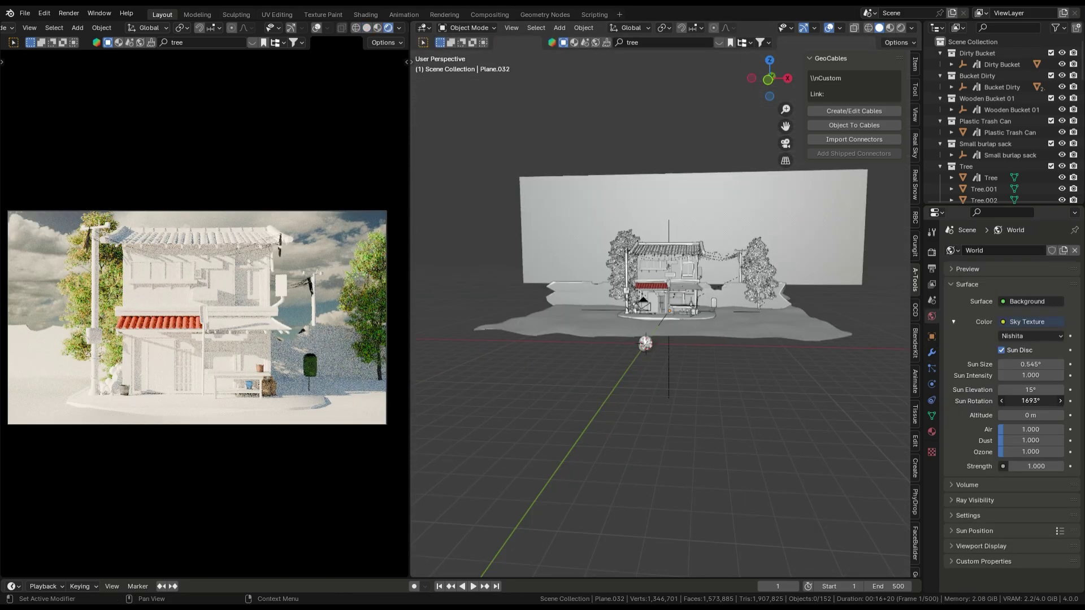
pyautogui.moveTo(1030, 401); pyautogui.dragTo(1035, 401)
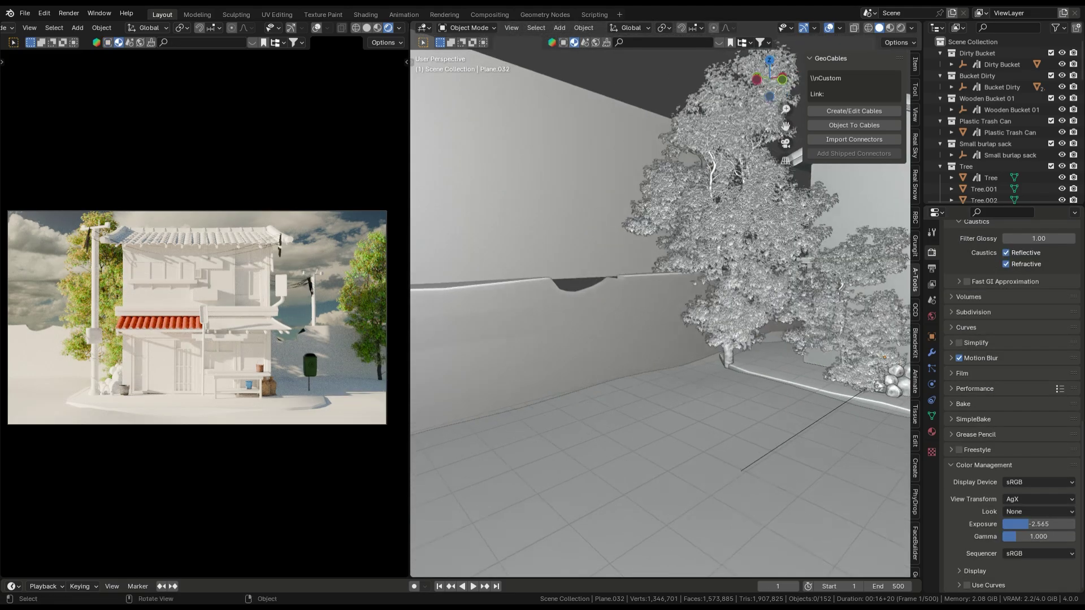
# Search BlenderKit for 'cracked wall' and apply the Cracked concrete wall material to the wall
pyautogui.write('cracked wall')
pyautogui.press('Return')
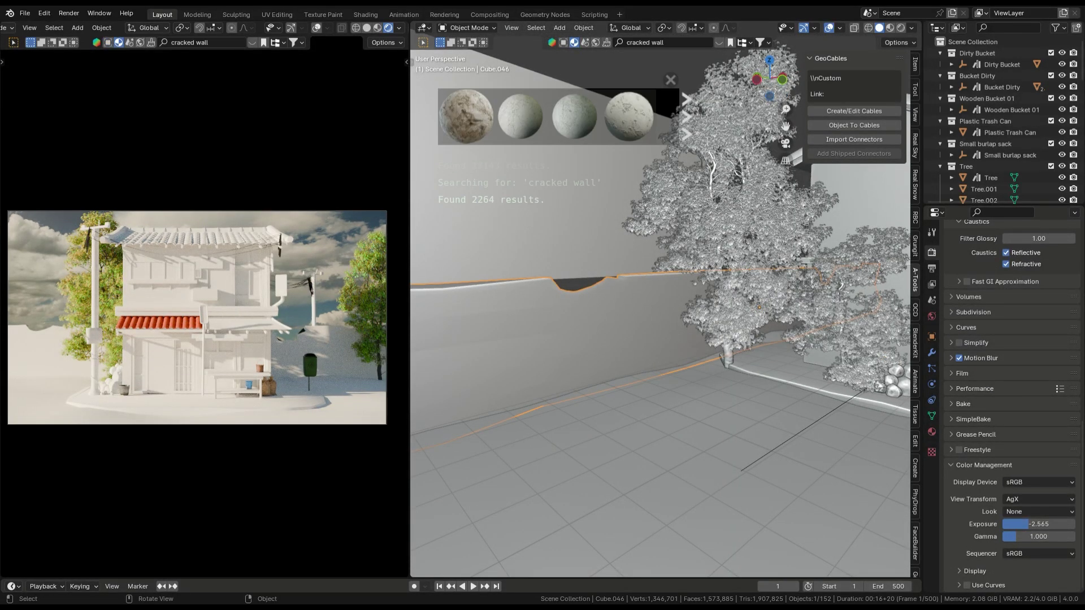
pyautogui.moveTo(519, 117); pyautogui.dragTo(773, 294)
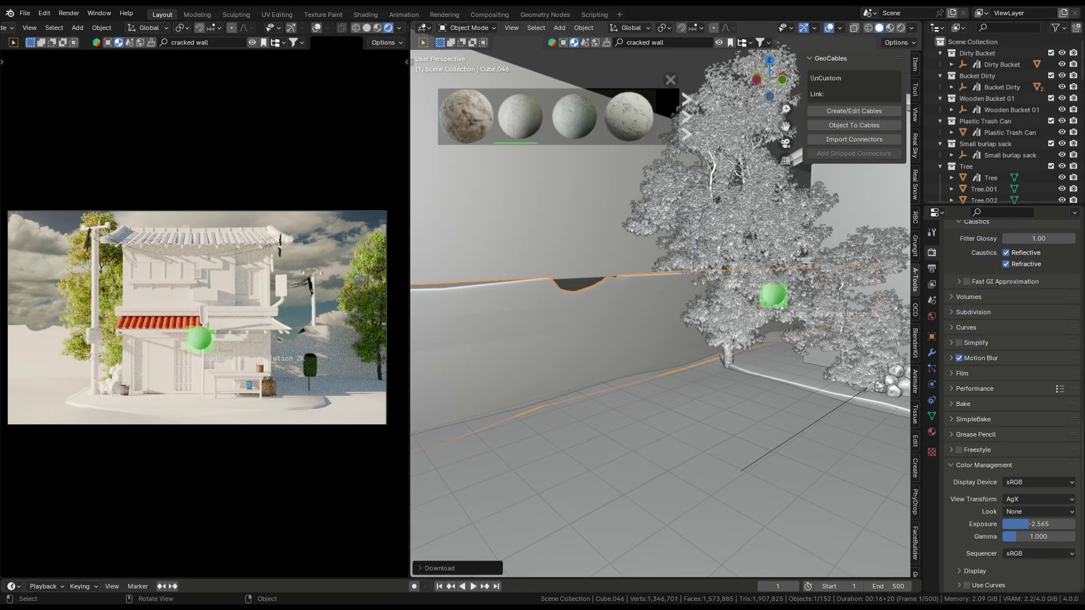
# Re-unwrap the wall mesh with Smart UV Project
pyautogui.press('Tab')
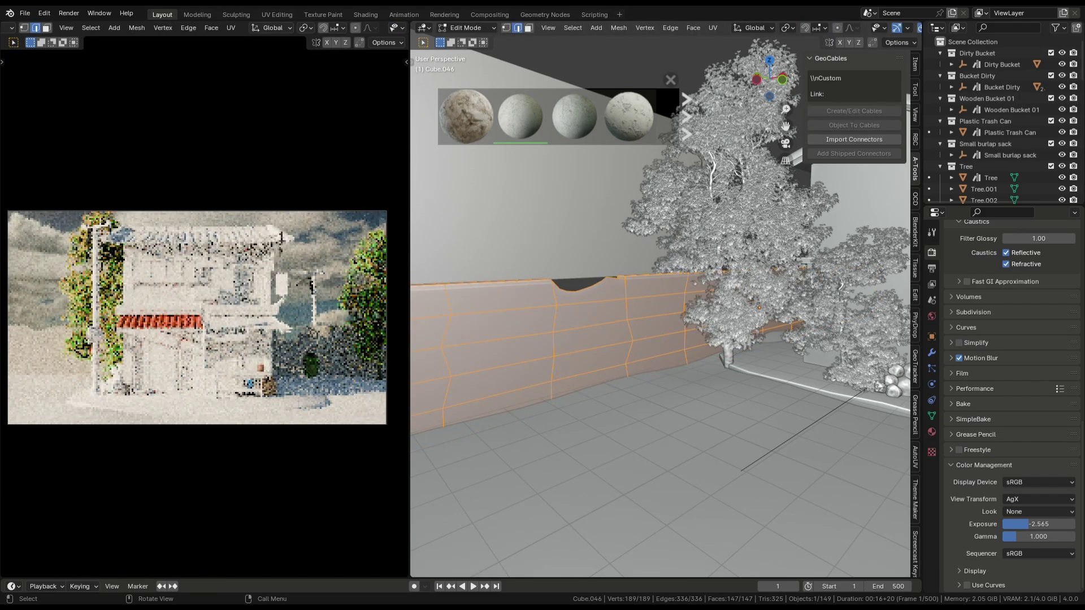
pyautogui.press('u')
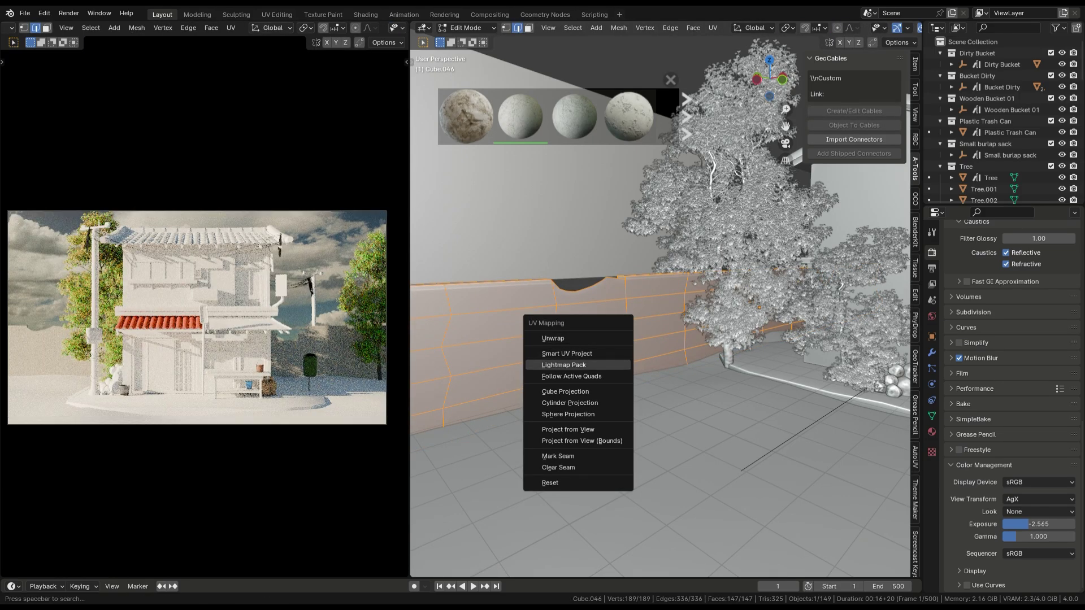
pyautogui.press('Up')
pyautogui.press('Return')
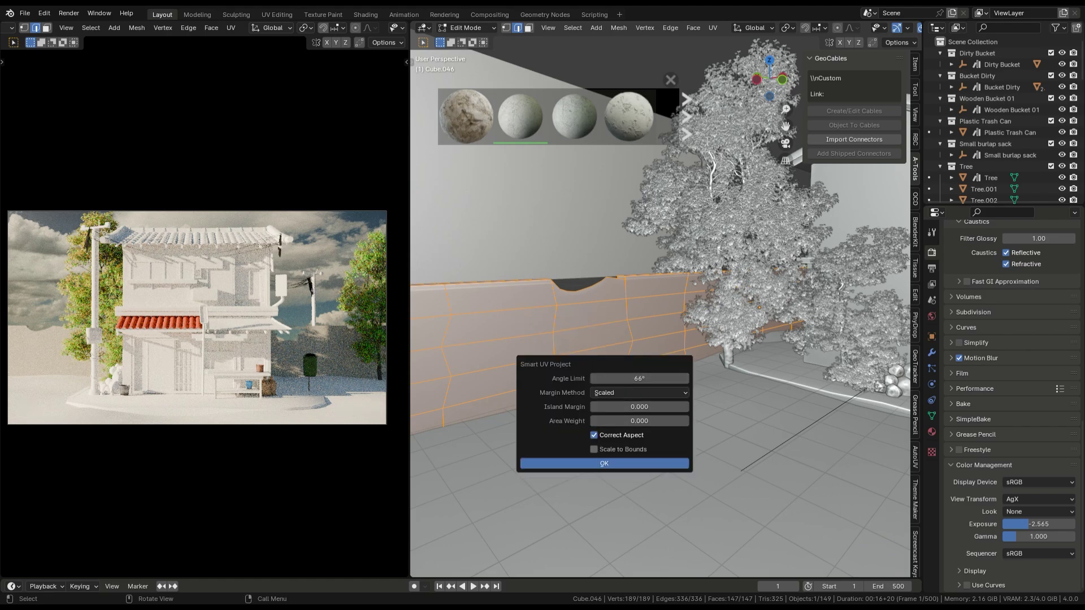
pyautogui.press('Return')
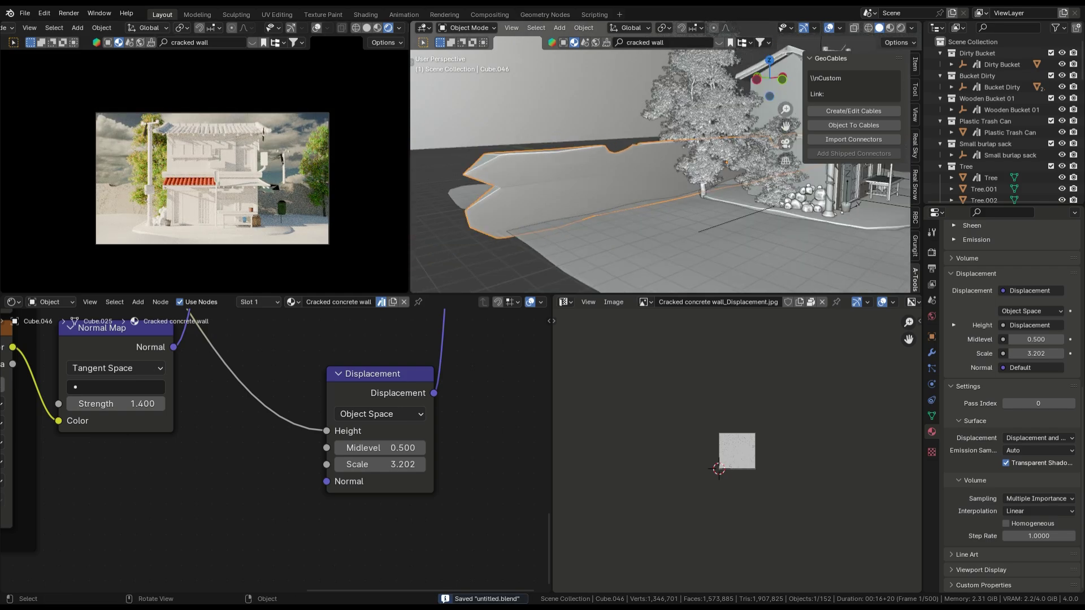
# Make room beside the Principled BSDF and Material Output, and add an Ambient Occlusion node
pyautogui.scroll(-4, 321, 509)
pyautogui.scroll(-3, 322, 509)
pyautogui.moveTo(340, 429); pyautogui.dragTo(469, 509)
pyautogui.moveTo(384, 445); pyautogui.dragTo(430, 414)
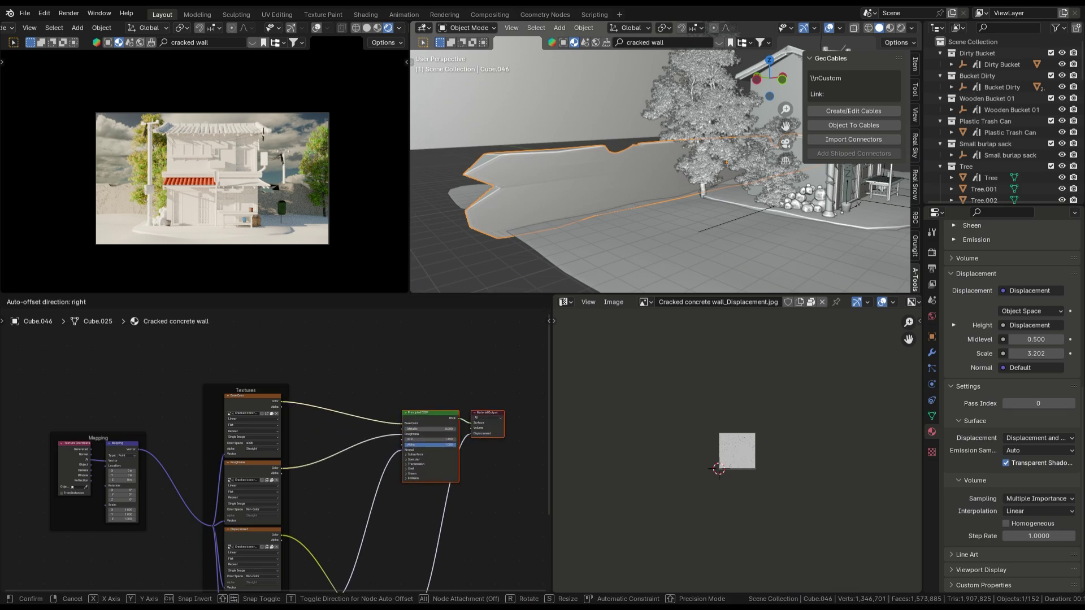
pyautogui.hotkey('shift', 'a')
pyautogui.write('ambient')
pyautogui.press('Return')
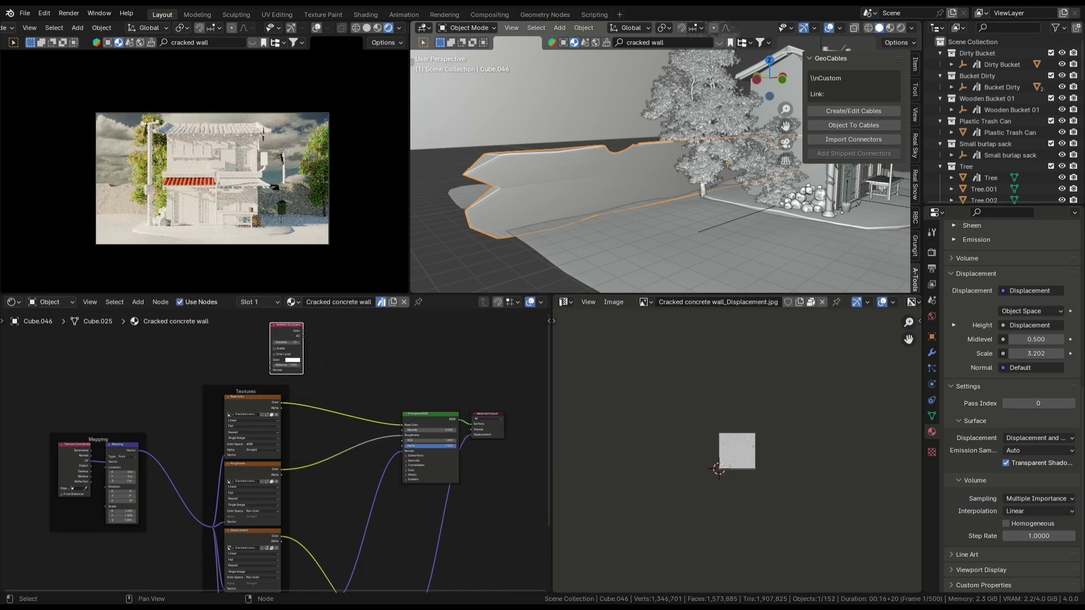
# Add a Color Ramp above the BSDF and drop a Mix Shader onto the BSDF link
pyautogui.hotkey('shift', 'a')
pyautogui.write('color ramp')
pyautogui.press('Return')
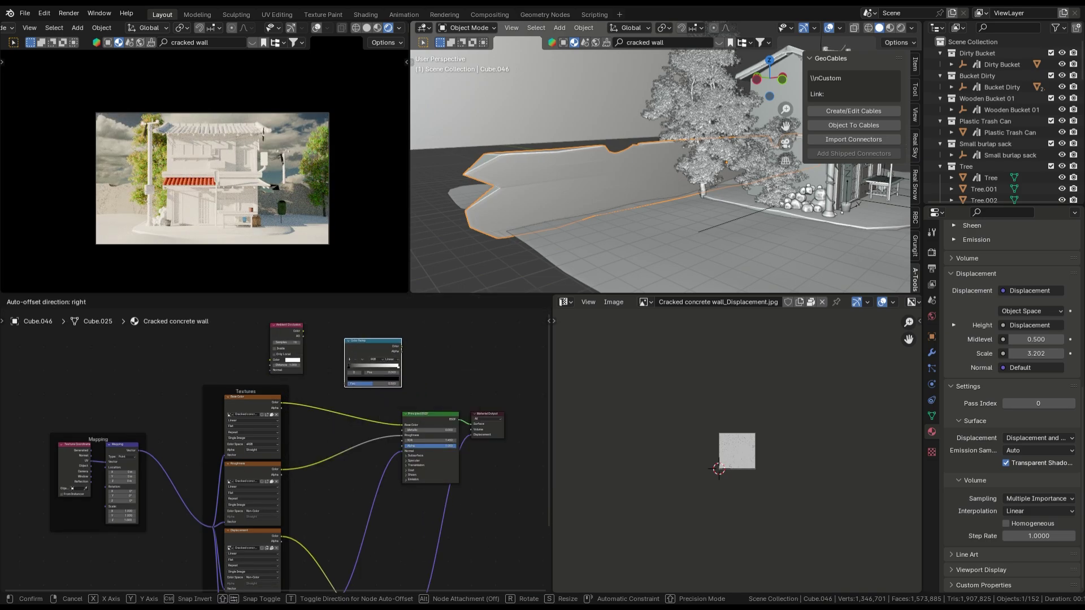
pyautogui.click(389, 343)
pyautogui.hotkey('shift', 'a')
pyautogui.write('mix')
pyautogui.press('Down')
pyautogui.press('Down')
pyautogui.press('Return')
pyautogui.click(423, 364)
# Wire AO through the Color Ramp into the Mix Shader, feed Surface, and shift the black stop
pyautogui.scroll(3, 424, 364)
pyautogui.moveTo(403, 459); pyautogui.dragTo(293, 373)
pyautogui.moveTo(430, 441); pyautogui.dragTo(455, 364)
pyautogui.moveTo(350, 346); pyautogui.dragTo(428, 382)
pyautogui.scroll(2, 172, 348)
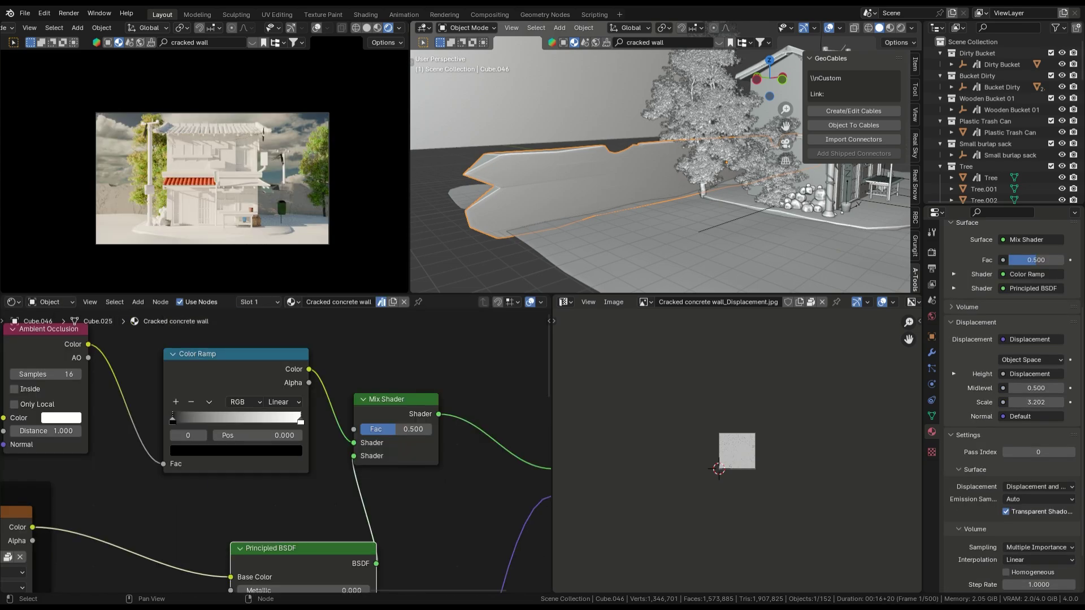
pyautogui.moveTo(172, 418); pyautogui.dragTo(191, 417)
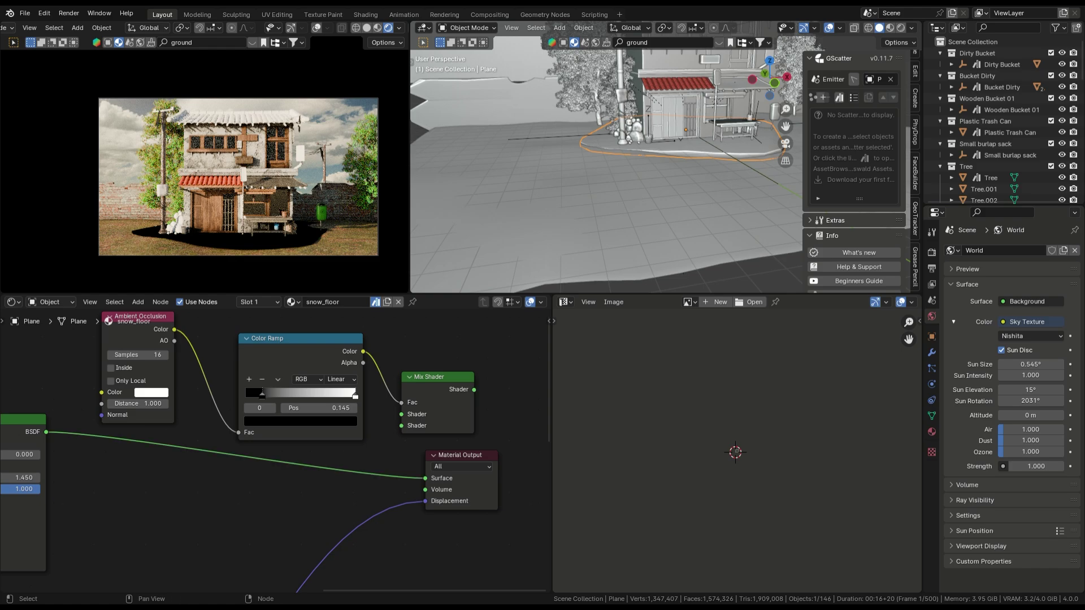
# Save the project and move the Ivy.002 strand along the X axis
pyautogui.hotkey('ctrl', 's')
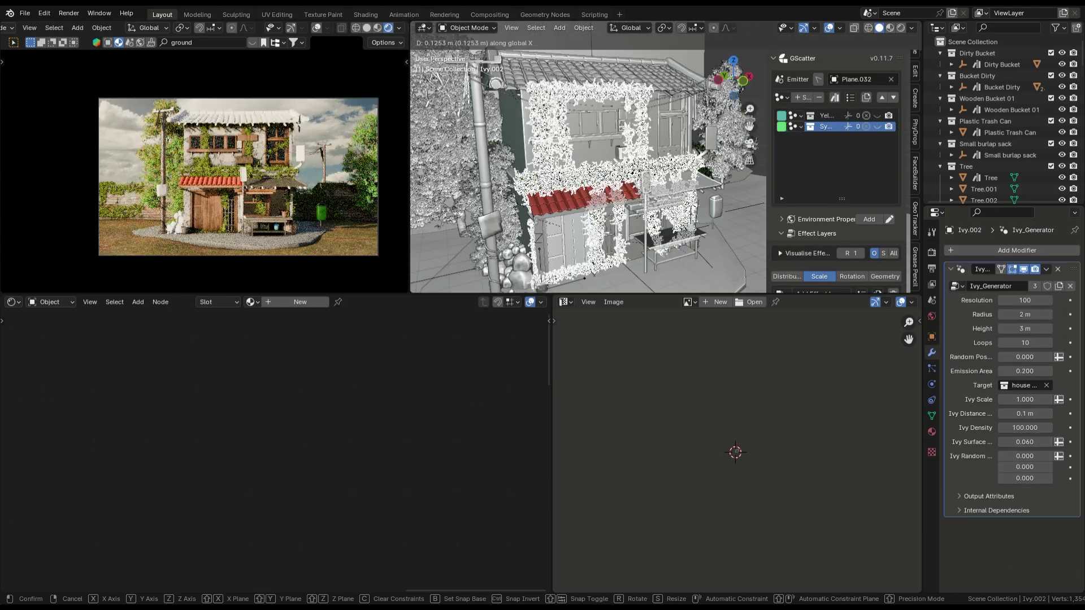
pyautogui.press('g')
pyautogui.press('x')
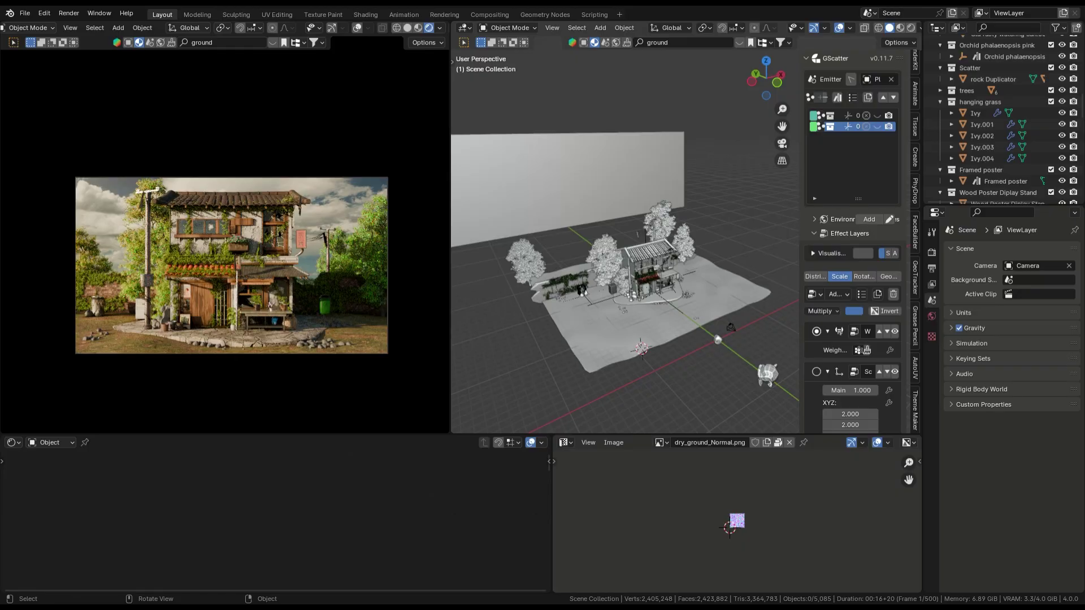
# Add a cube and enlarge it to enclose the whole scene
pyautogui.moveTo(679, 339); pyautogui.dragTo(599, 295, button='middle')
pyautogui.hotkey('shift', 'a')
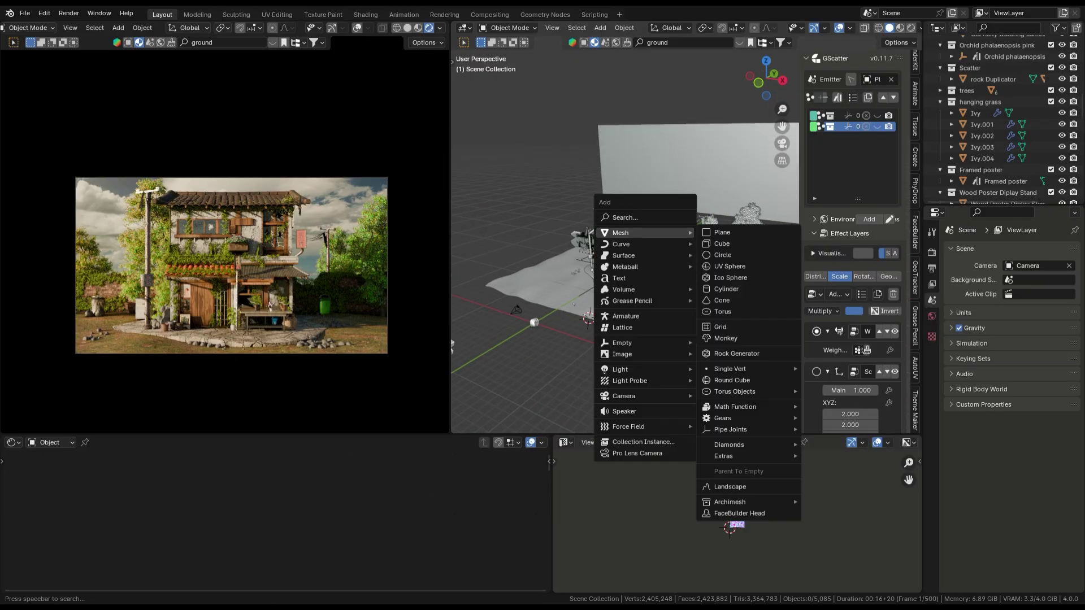
pyautogui.click(688, 306)
pyautogui.press('g')
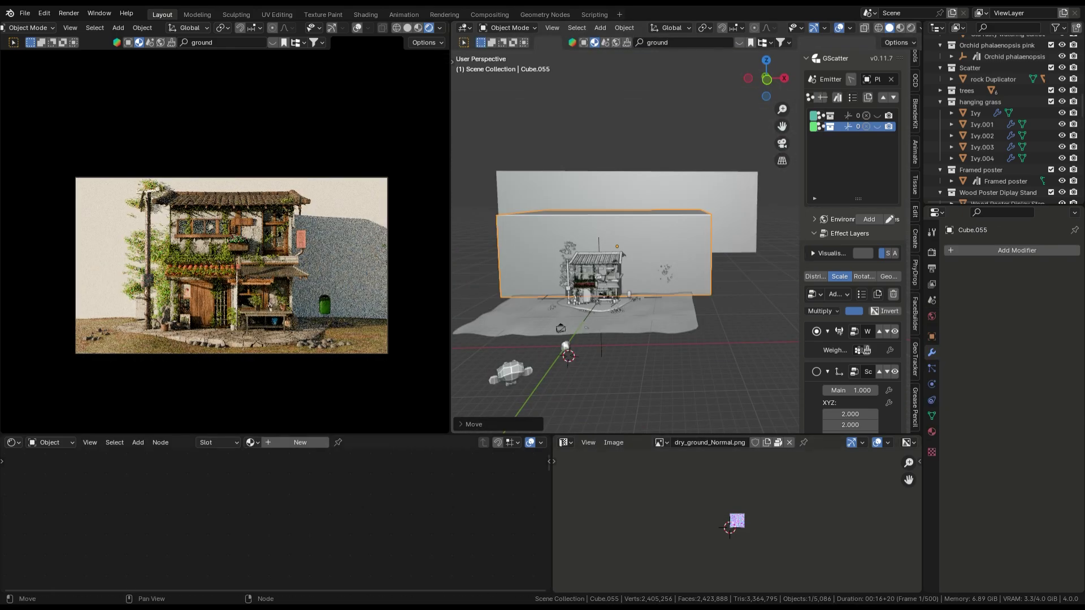
# Give the cube a new material with Volume Scatter feeding Volume at density 0.05
pyautogui.click(300, 443)
pyautogui.moveTo(271, 436); pyautogui.dragTo(271, 404)
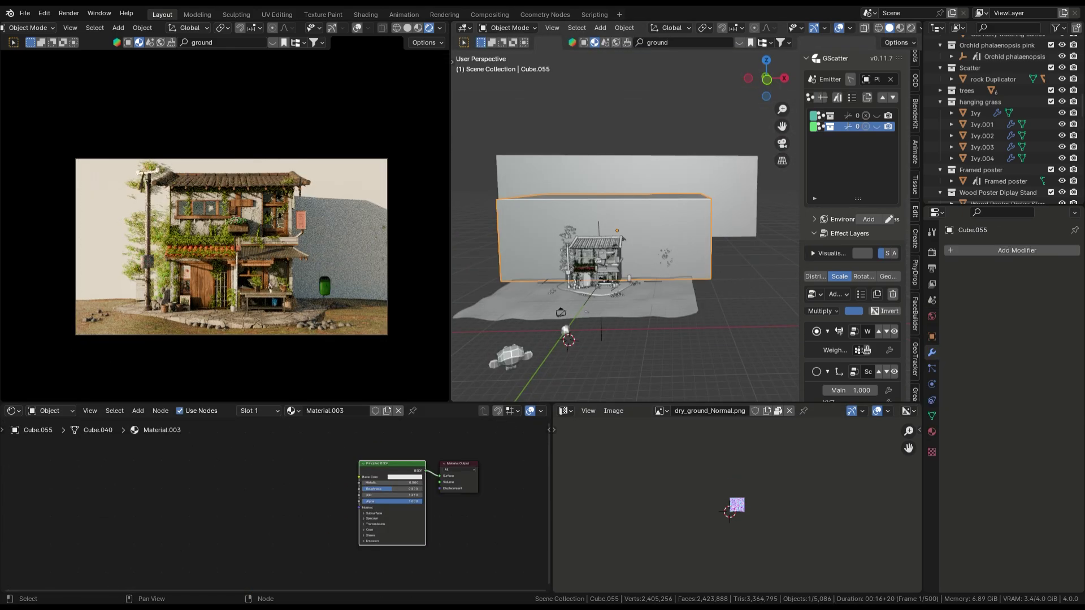
pyautogui.hotkey('shift', 'a')
pyautogui.write('volume')
pyautogui.press('Return')
pyautogui.click(379, 478)
pyautogui.scroll(2, 462, 509)
pyautogui.moveTo(354, 503); pyautogui.dragTo(420, 517)
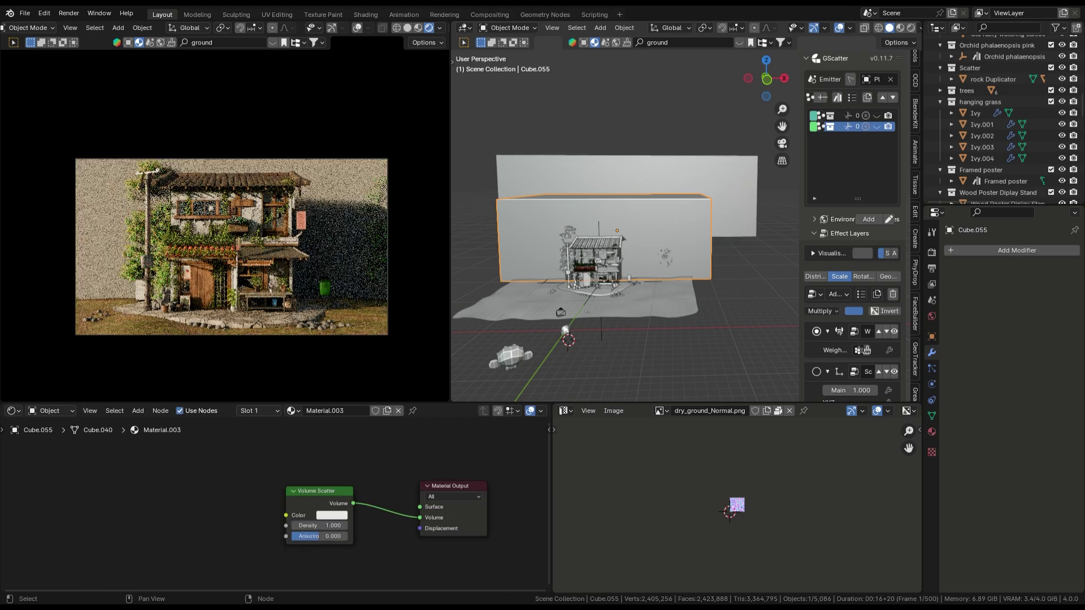
pyautogui.doubleClick(320, 526)
pyautogui.write('0.05')
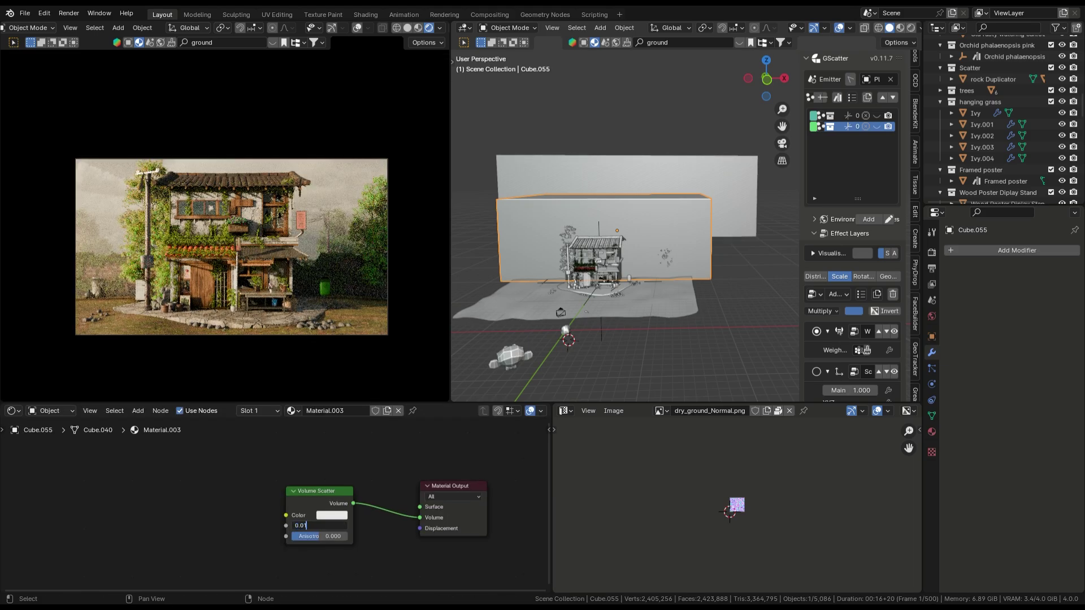